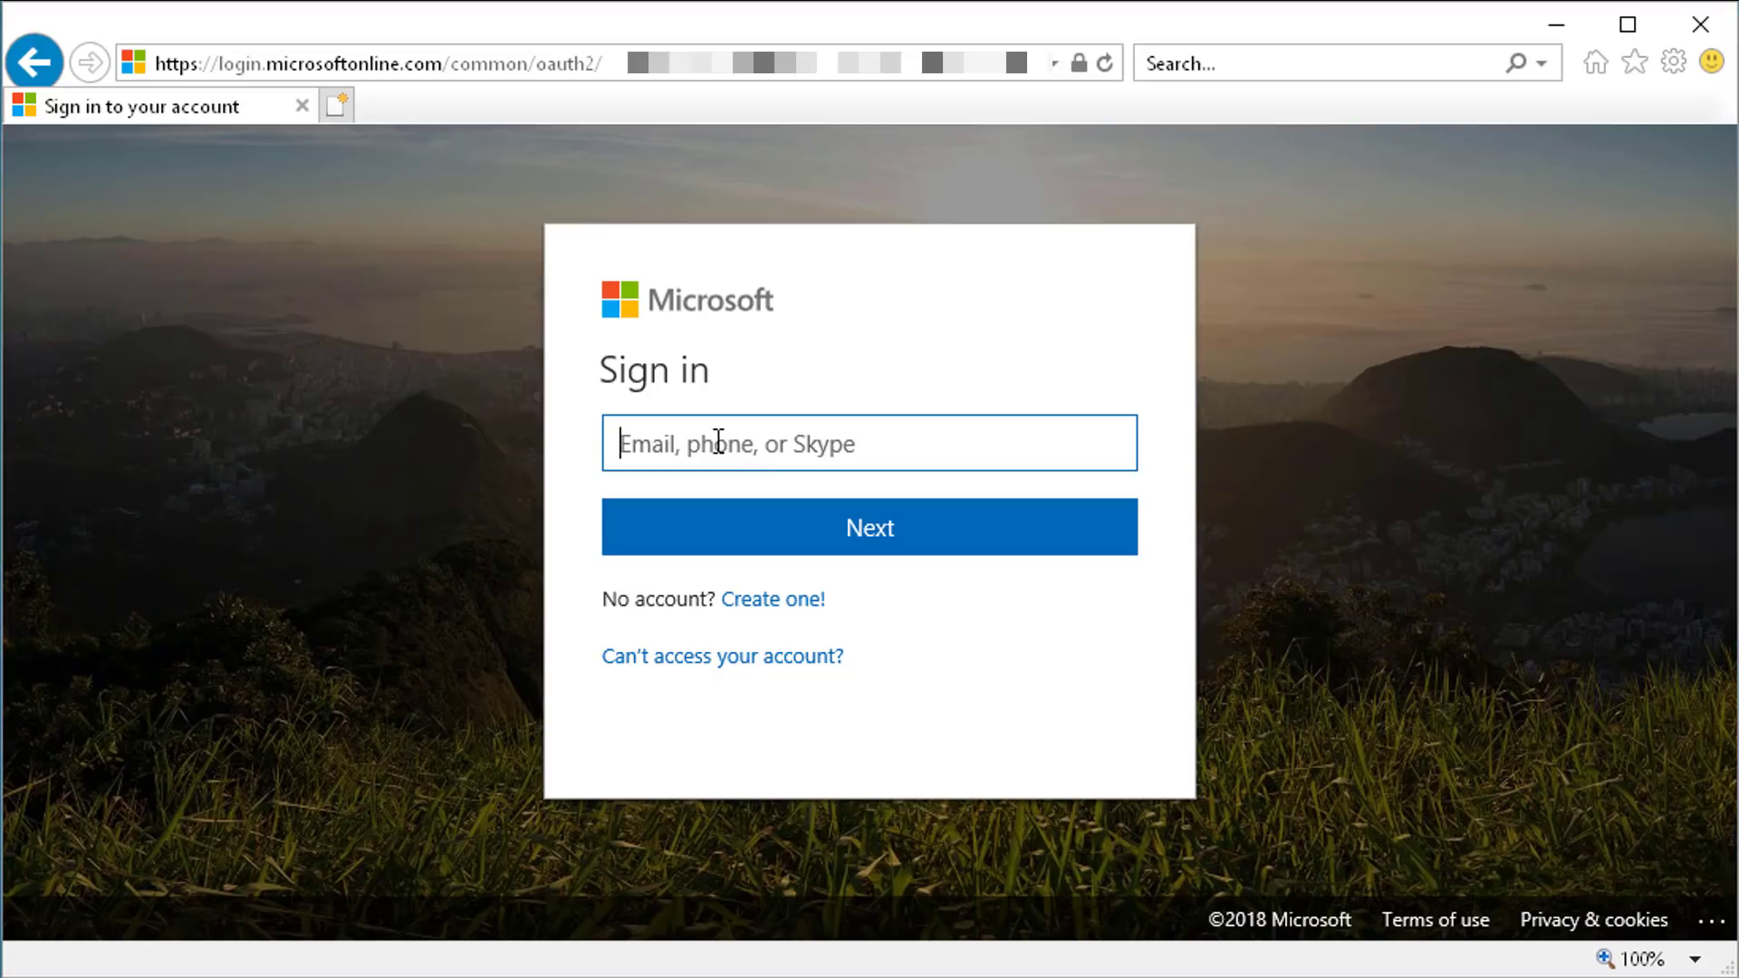
# Sign in with the work e-mail address as a work or school account and its password
pyautogui.click(826, 552)
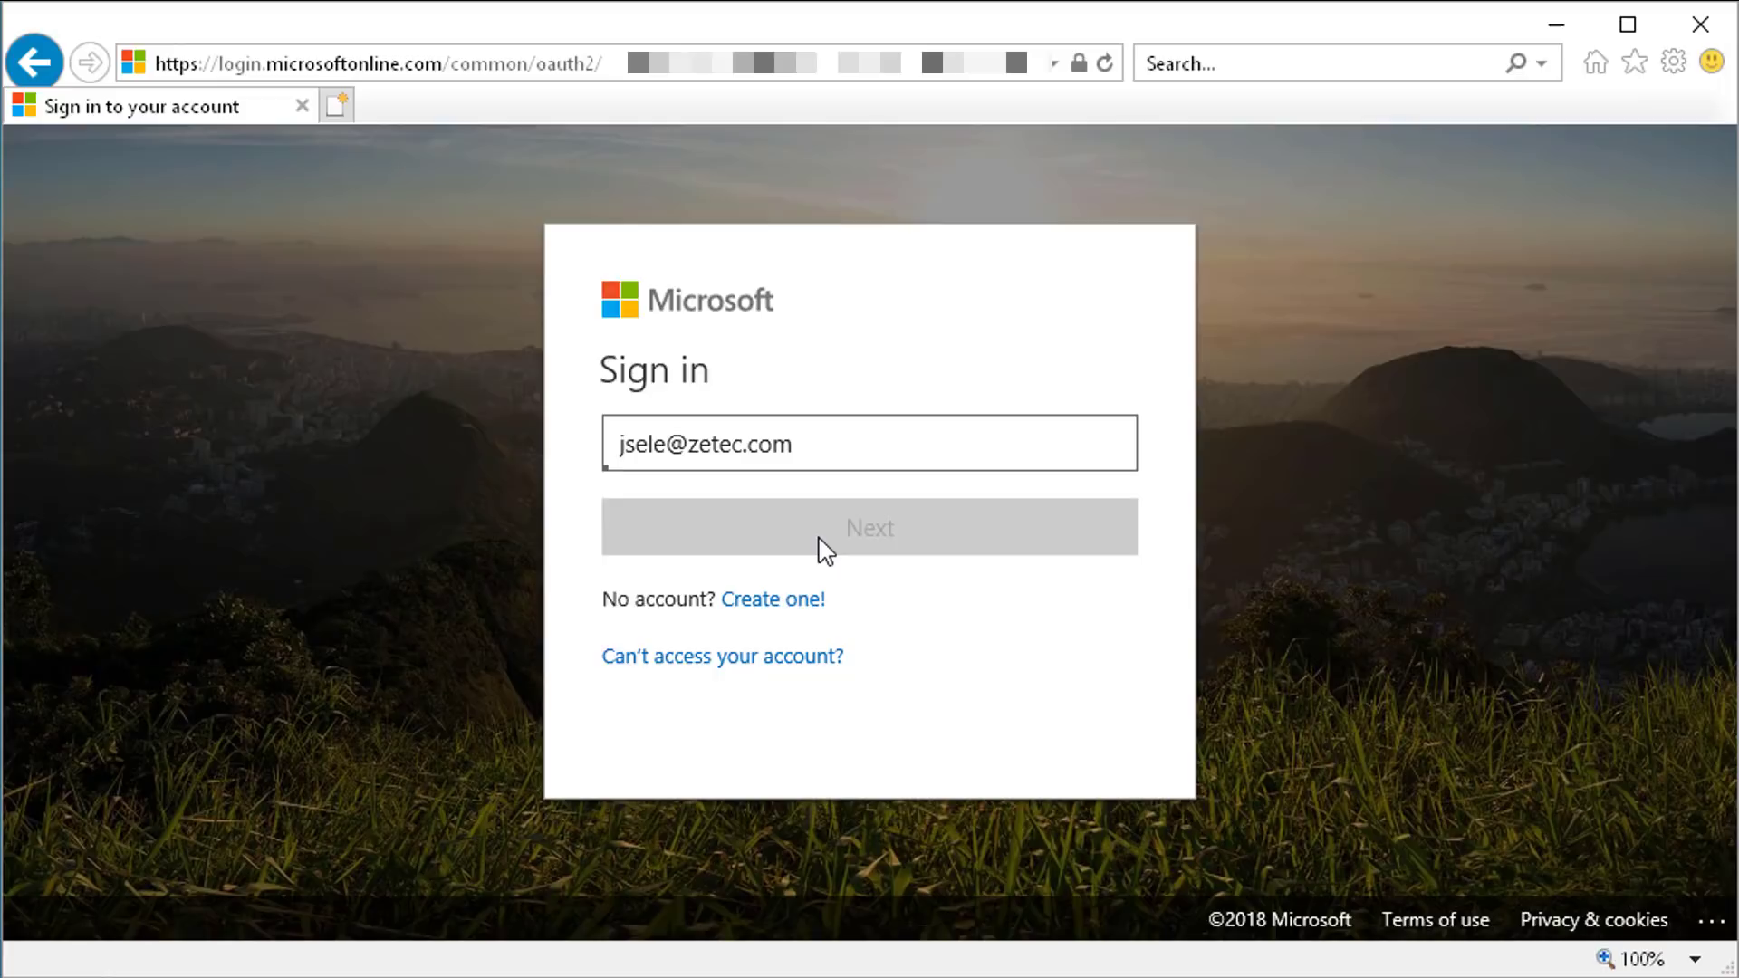
pyautogui.click(817, 476)
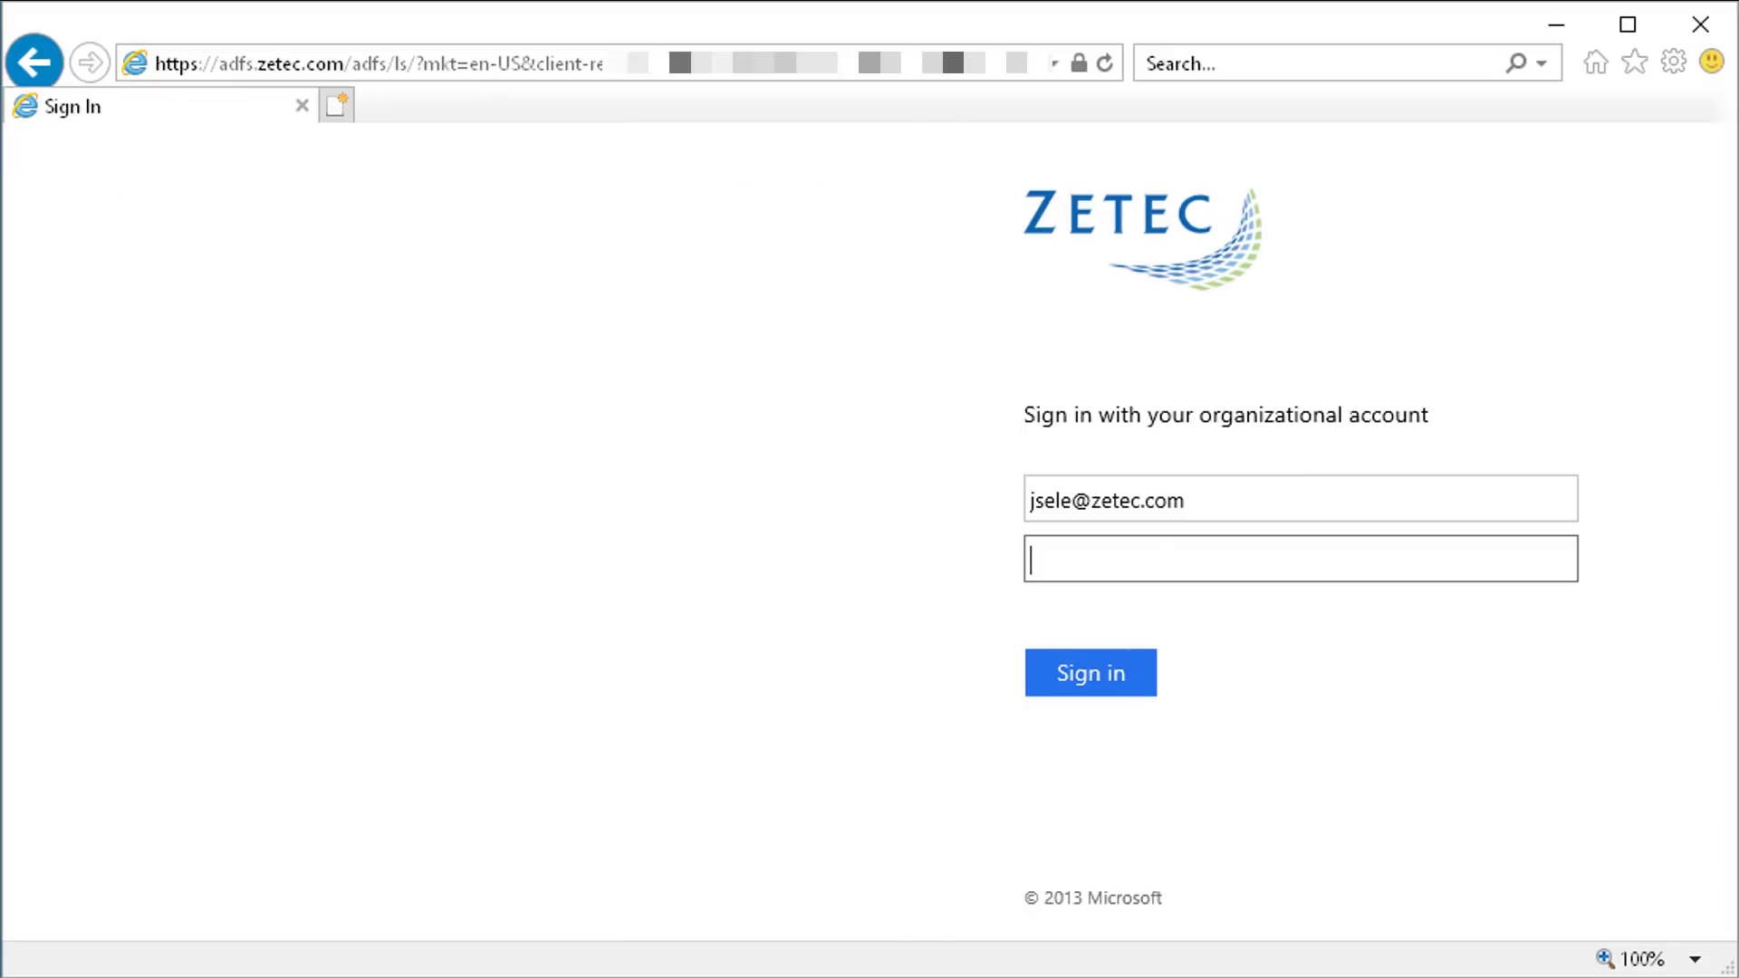
pyautogui.hotkey('ctrl', 'v')
pyautogui.click(1091, 677)
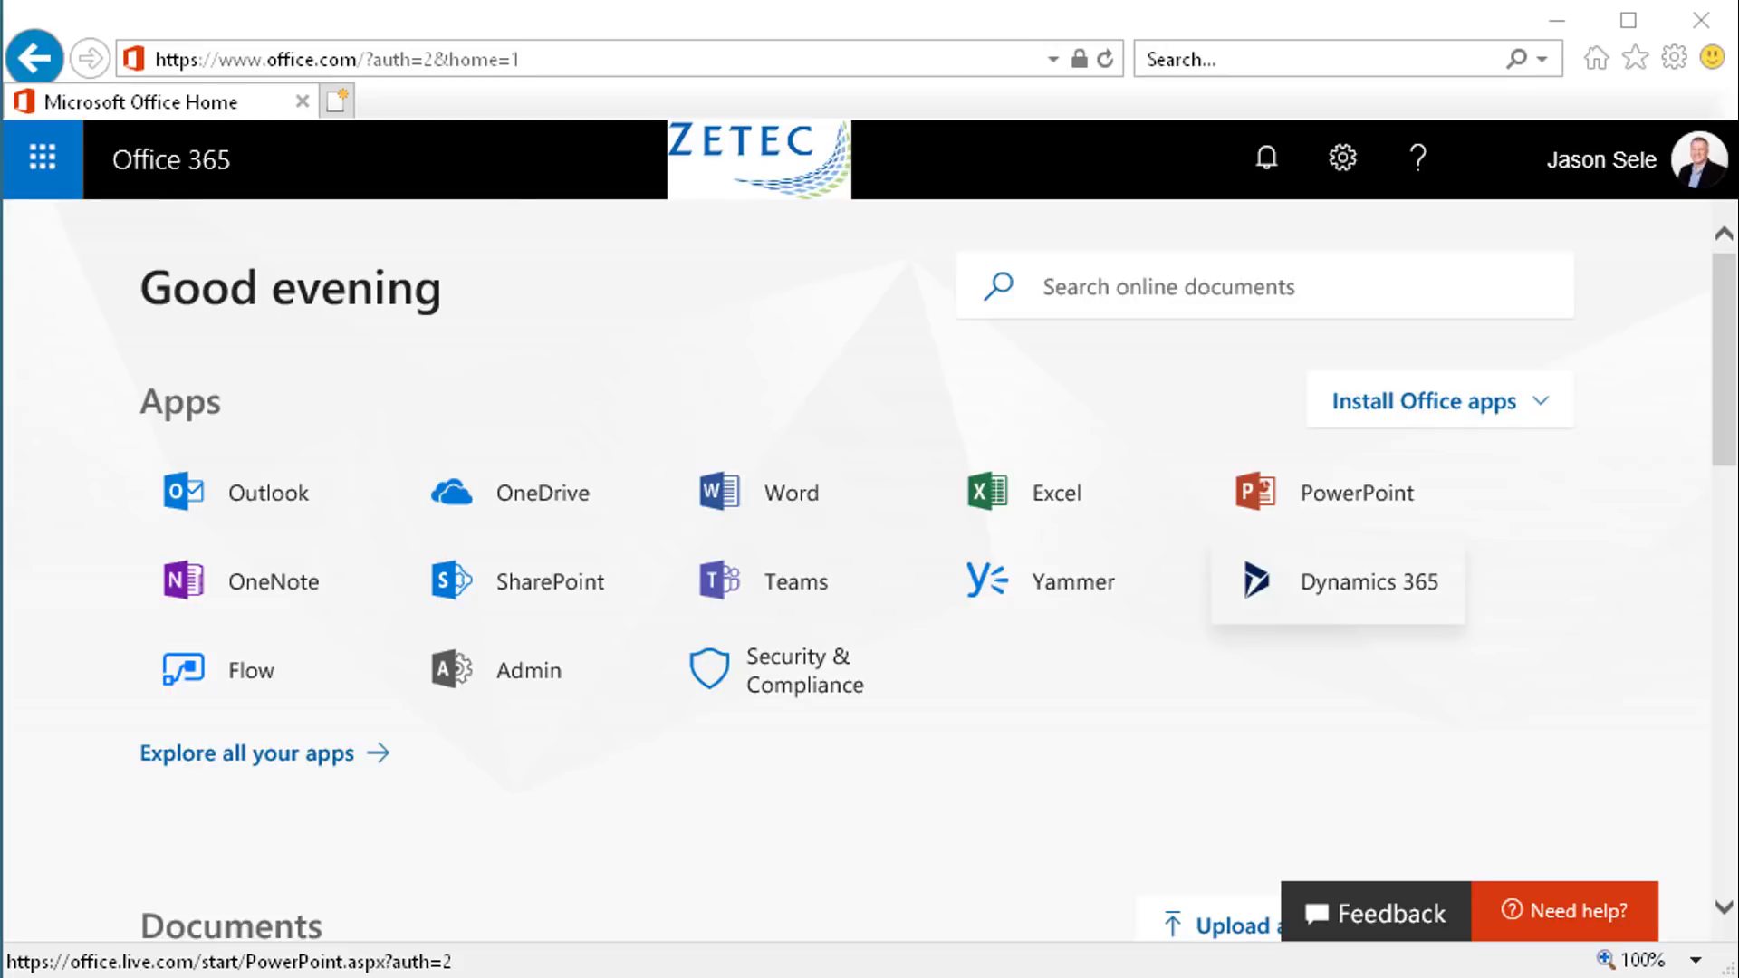
# Download and run the Office 2016 installer, then reopen the Install Office apps choices
pyautogui.click(1427, 418)
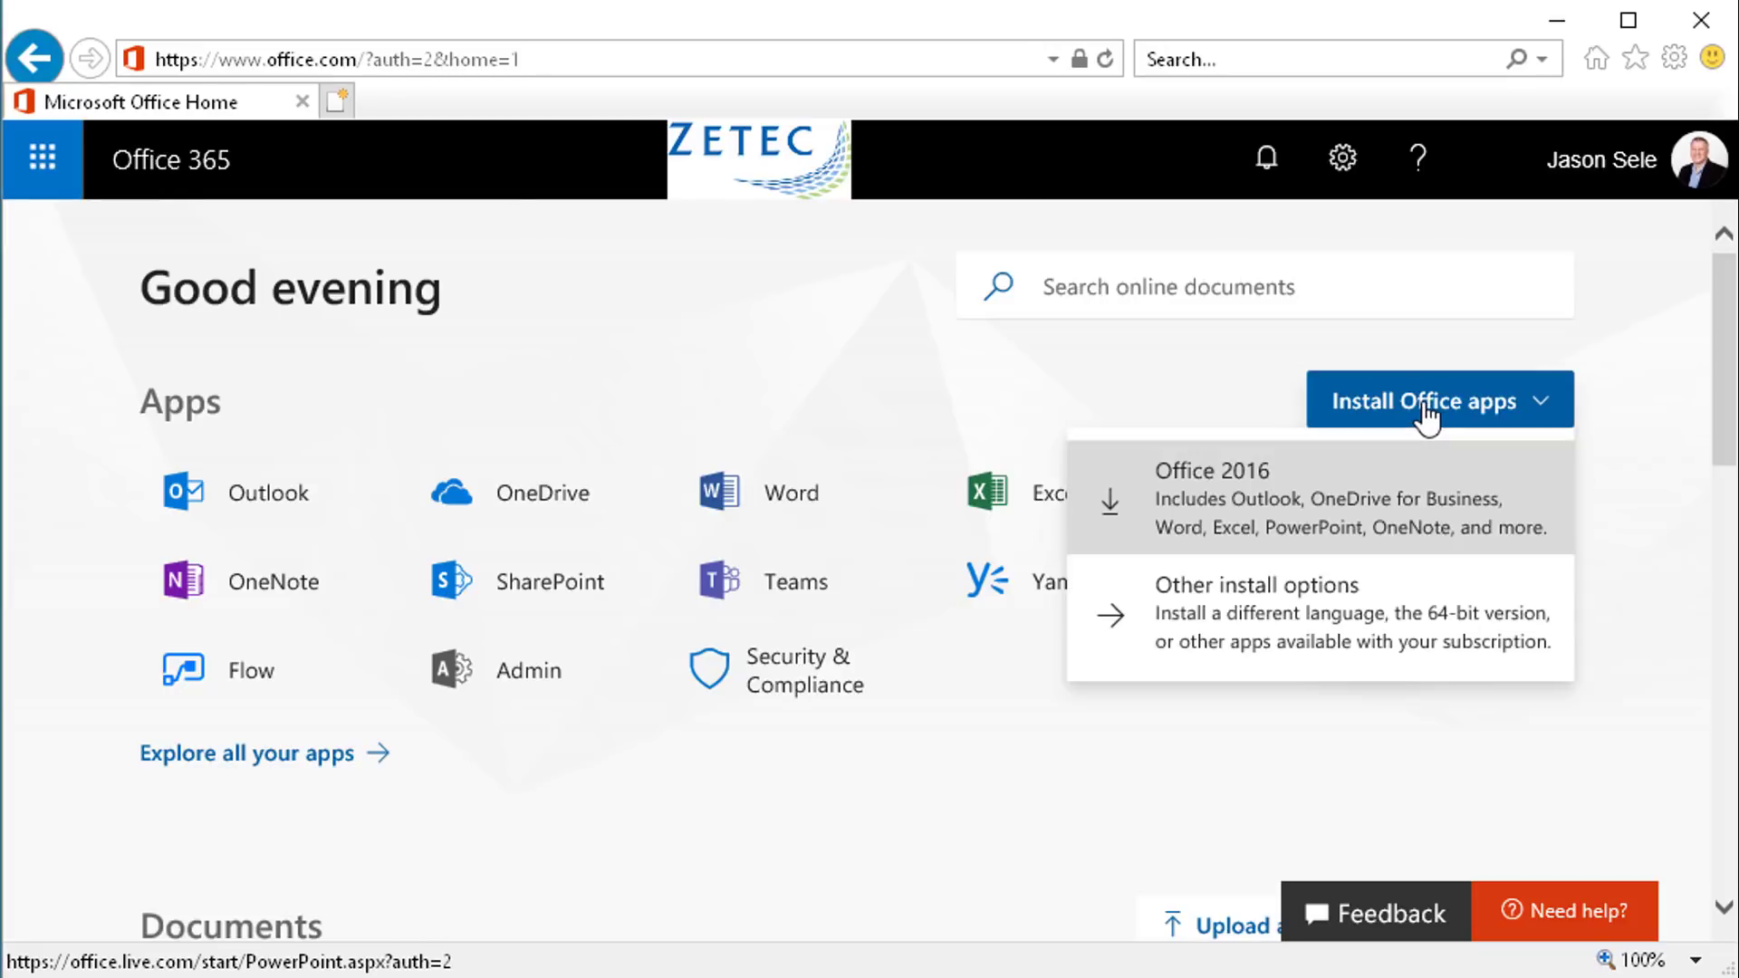
pyautogui.click(1232, 501)
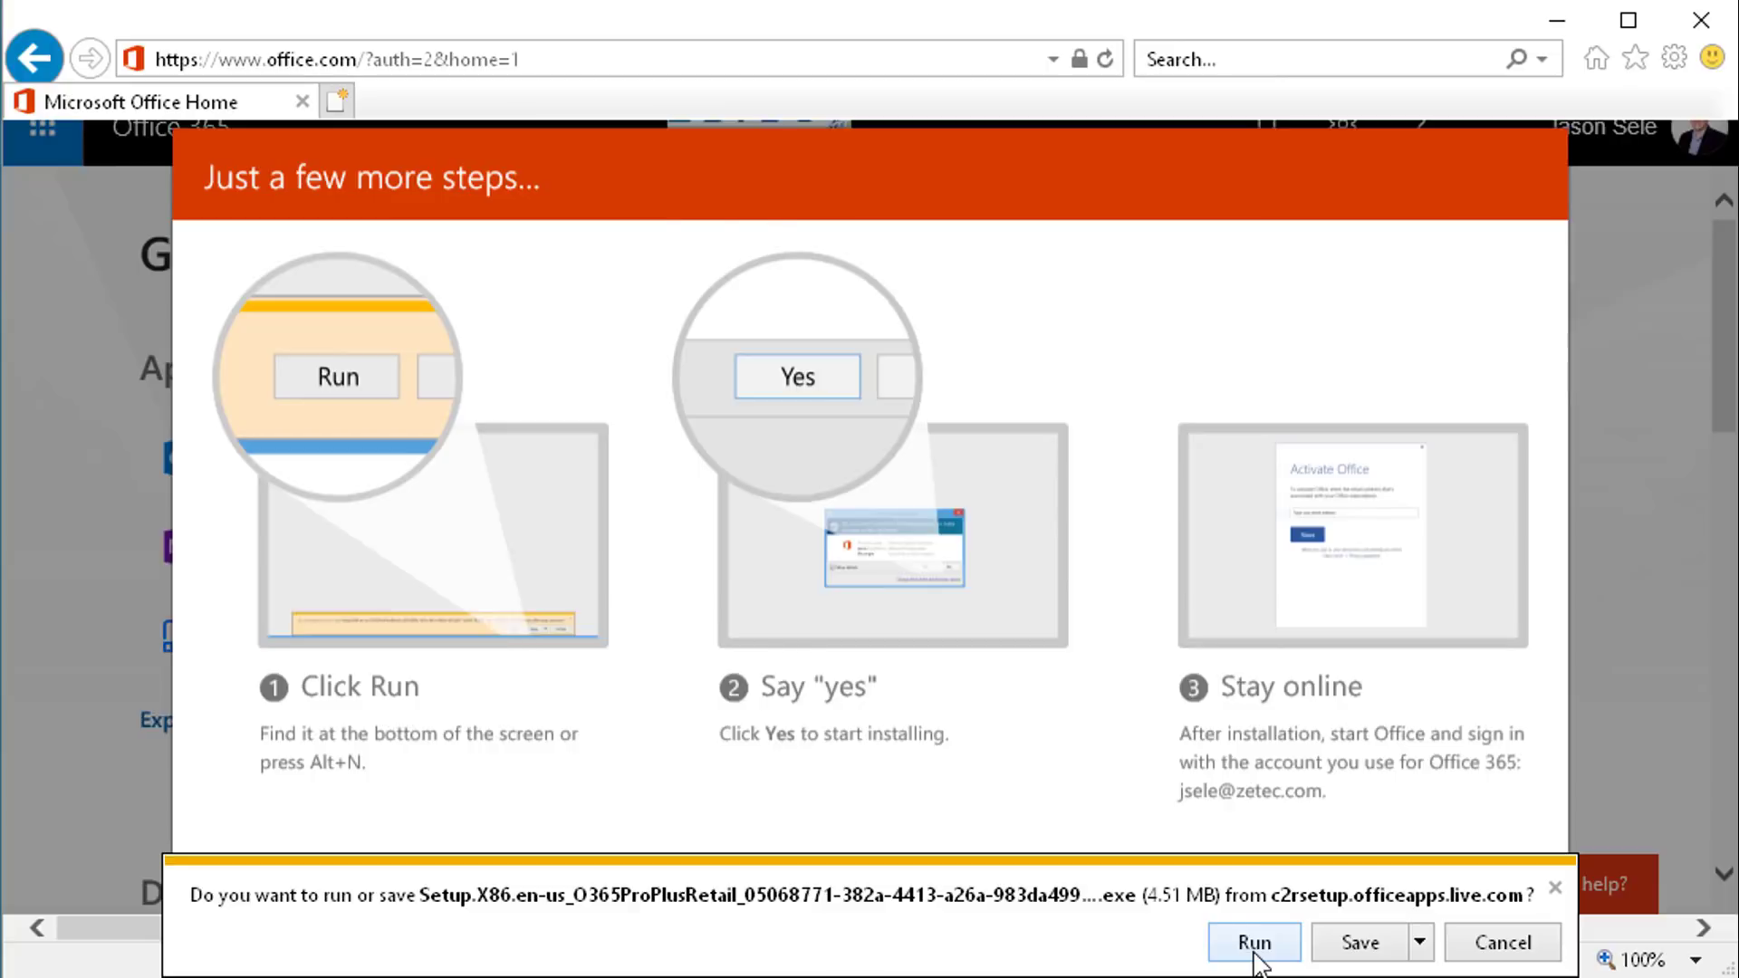
pyautogui.click(1255, 942)
pyautogui.click(1489, 417)
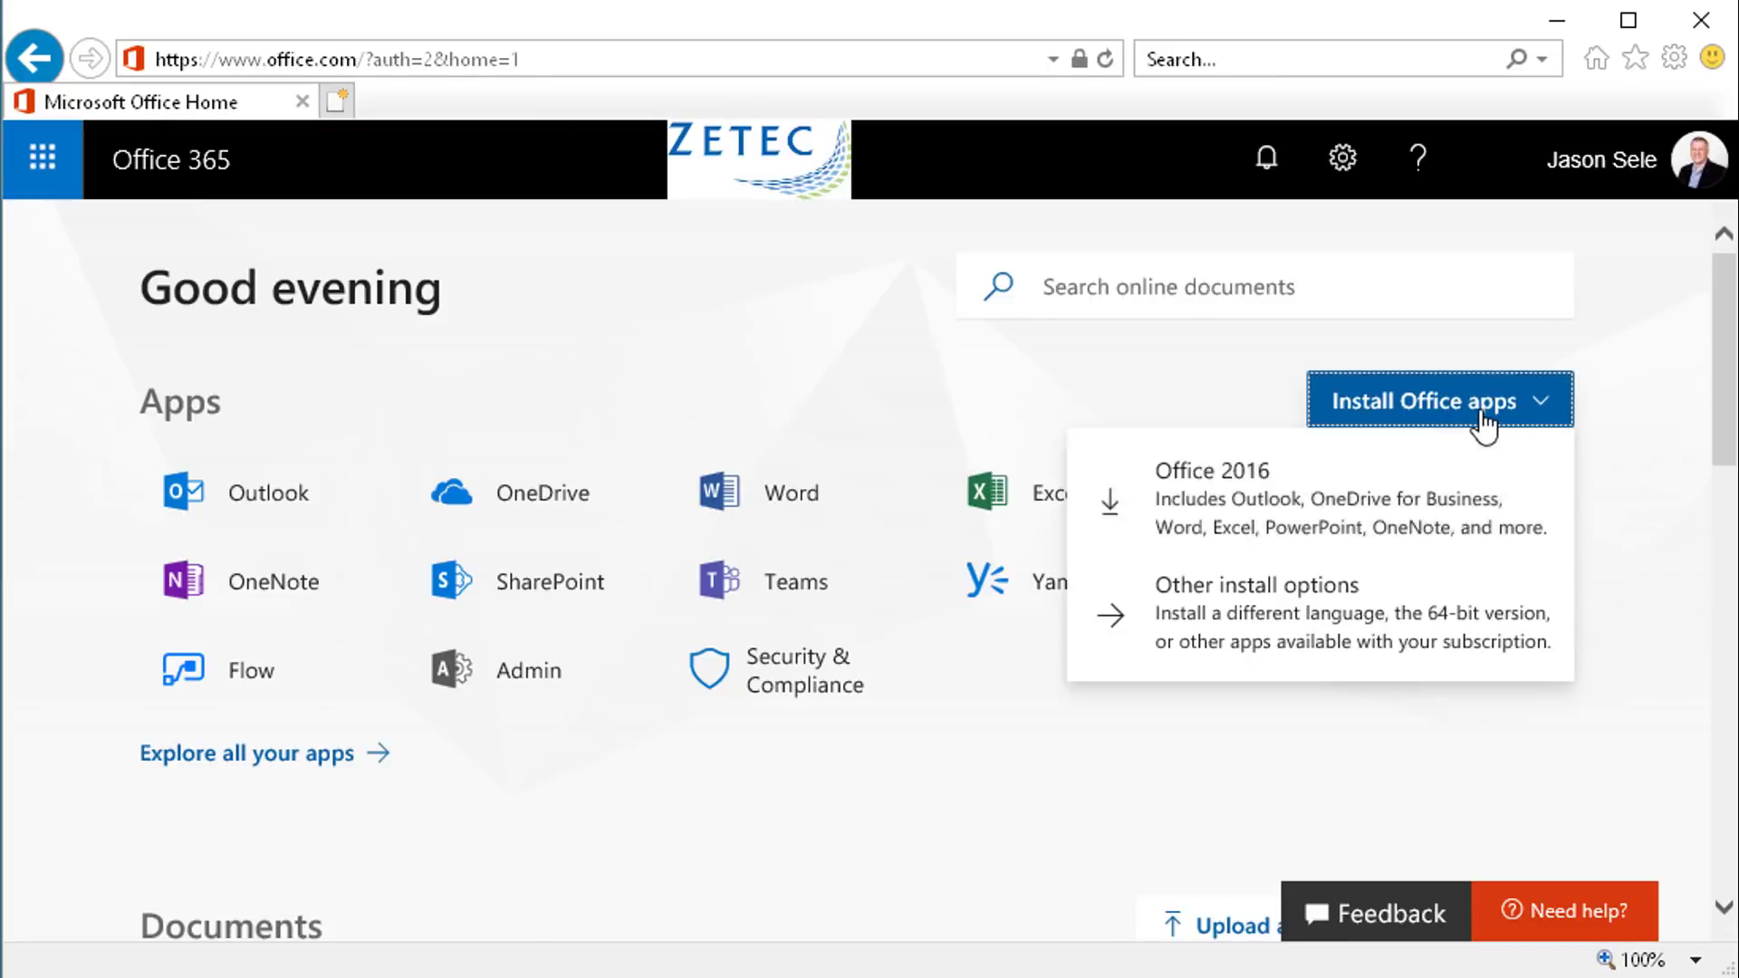
# Choose Other install options > Phone & tablet > iPhone and open the Get Office for iOS apps page
pyautogui.click(1252, 608)
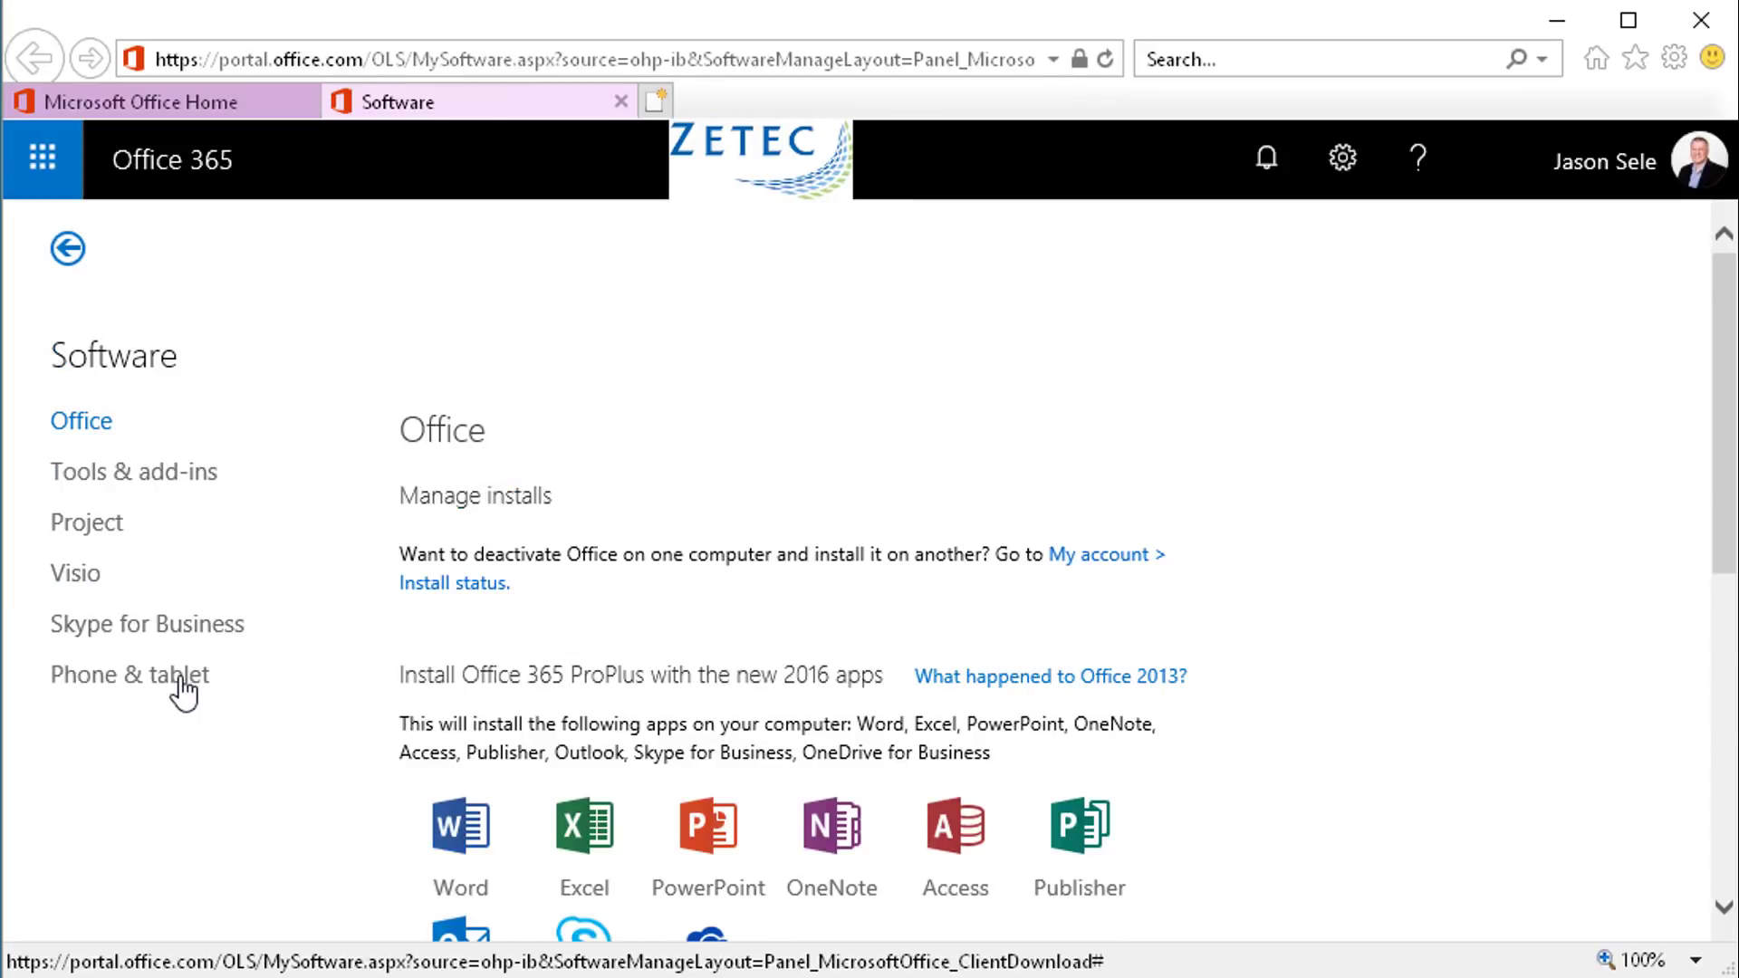
pyautogui.click(181, 693)
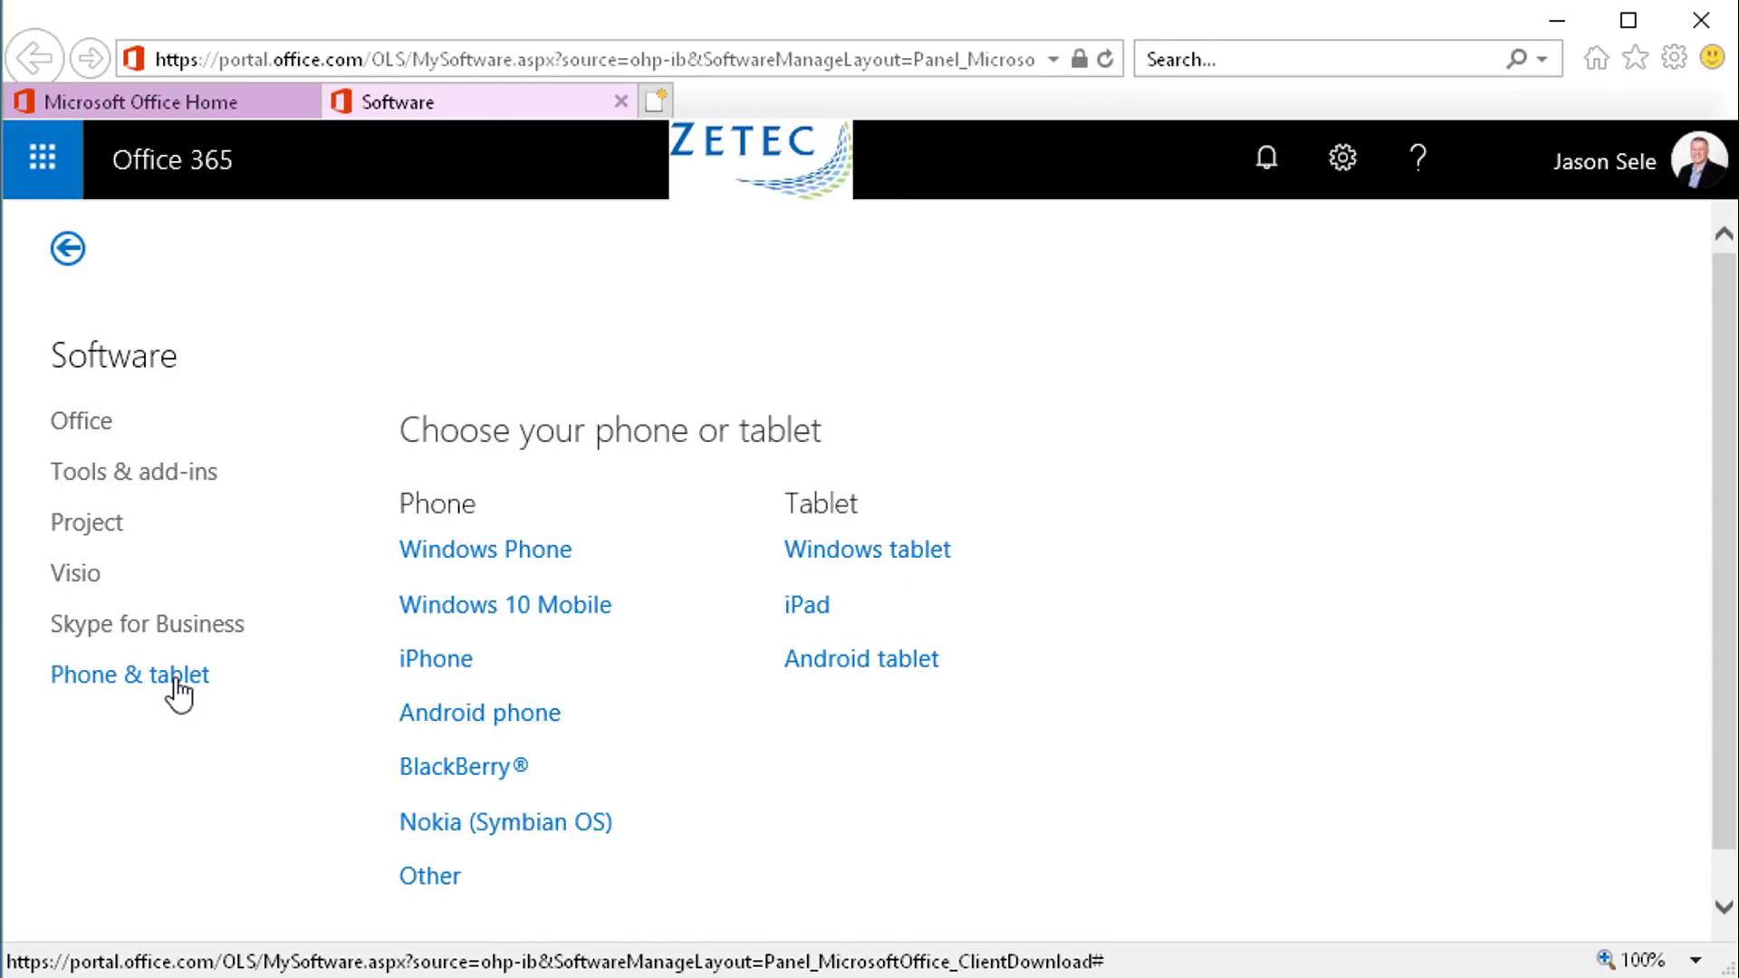
pyautogui.click(433, 665)
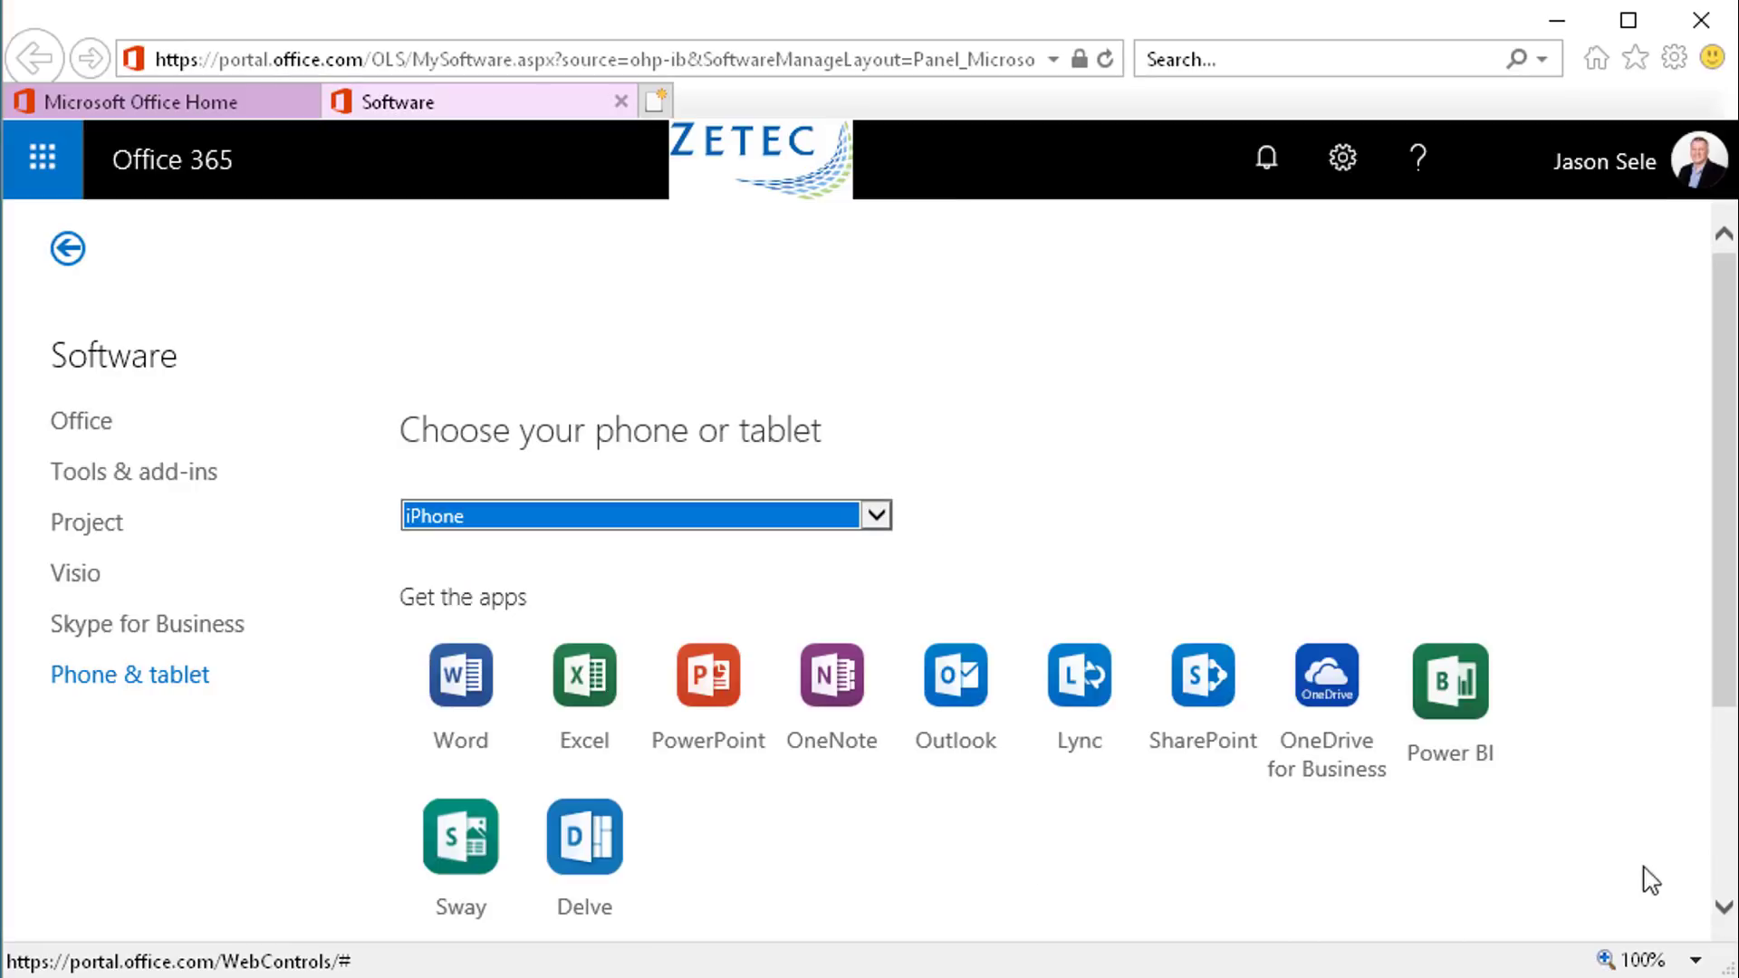
pyautogui.moveTo(1726, 698); pyautogui.dragTo(1726, 879)
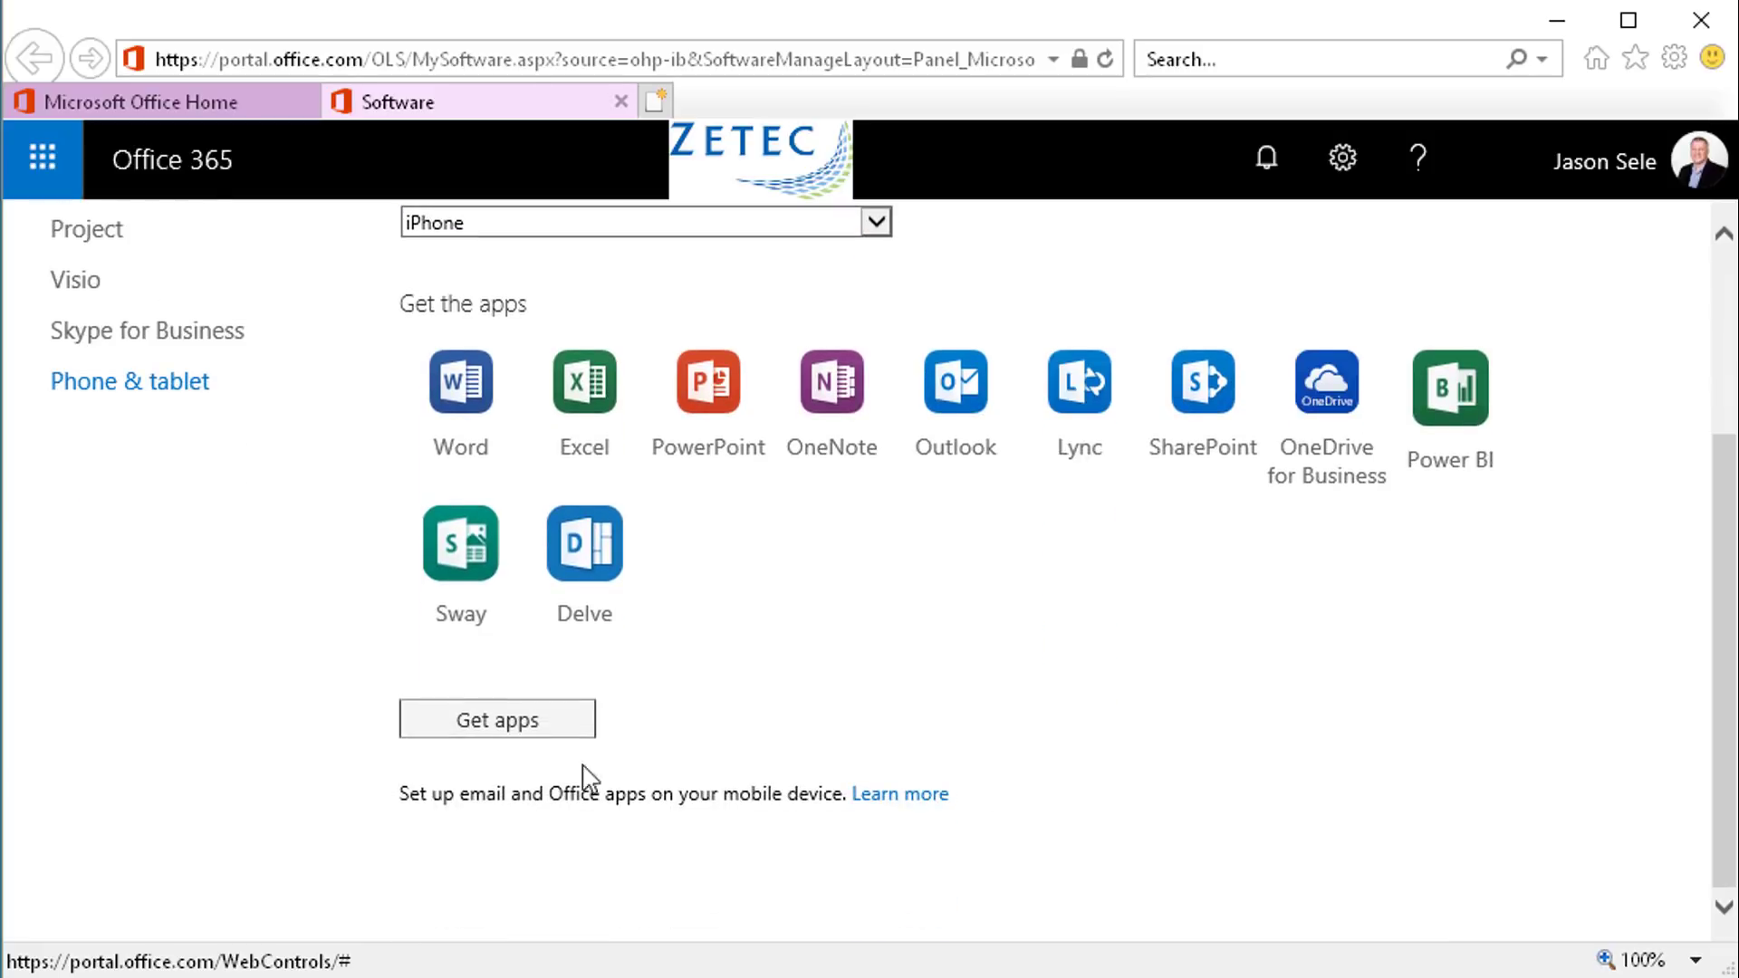
pyautogui.click(479, 724)
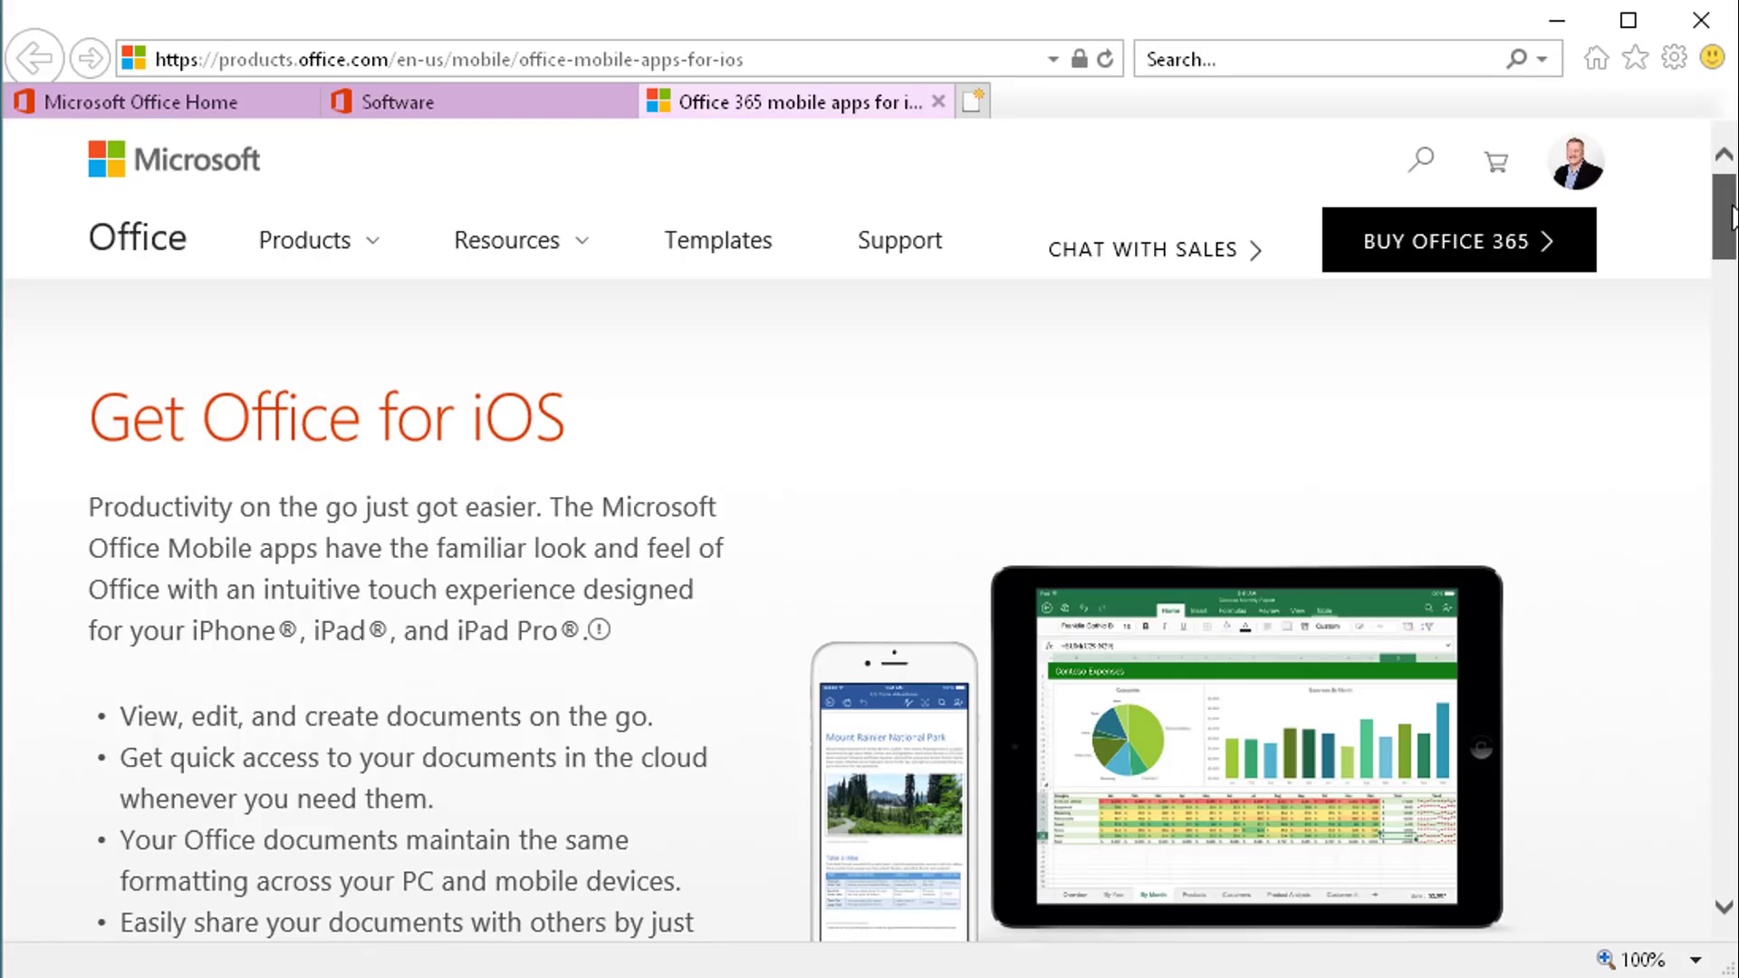
pyautogui.scroll(-8, 255, 243)
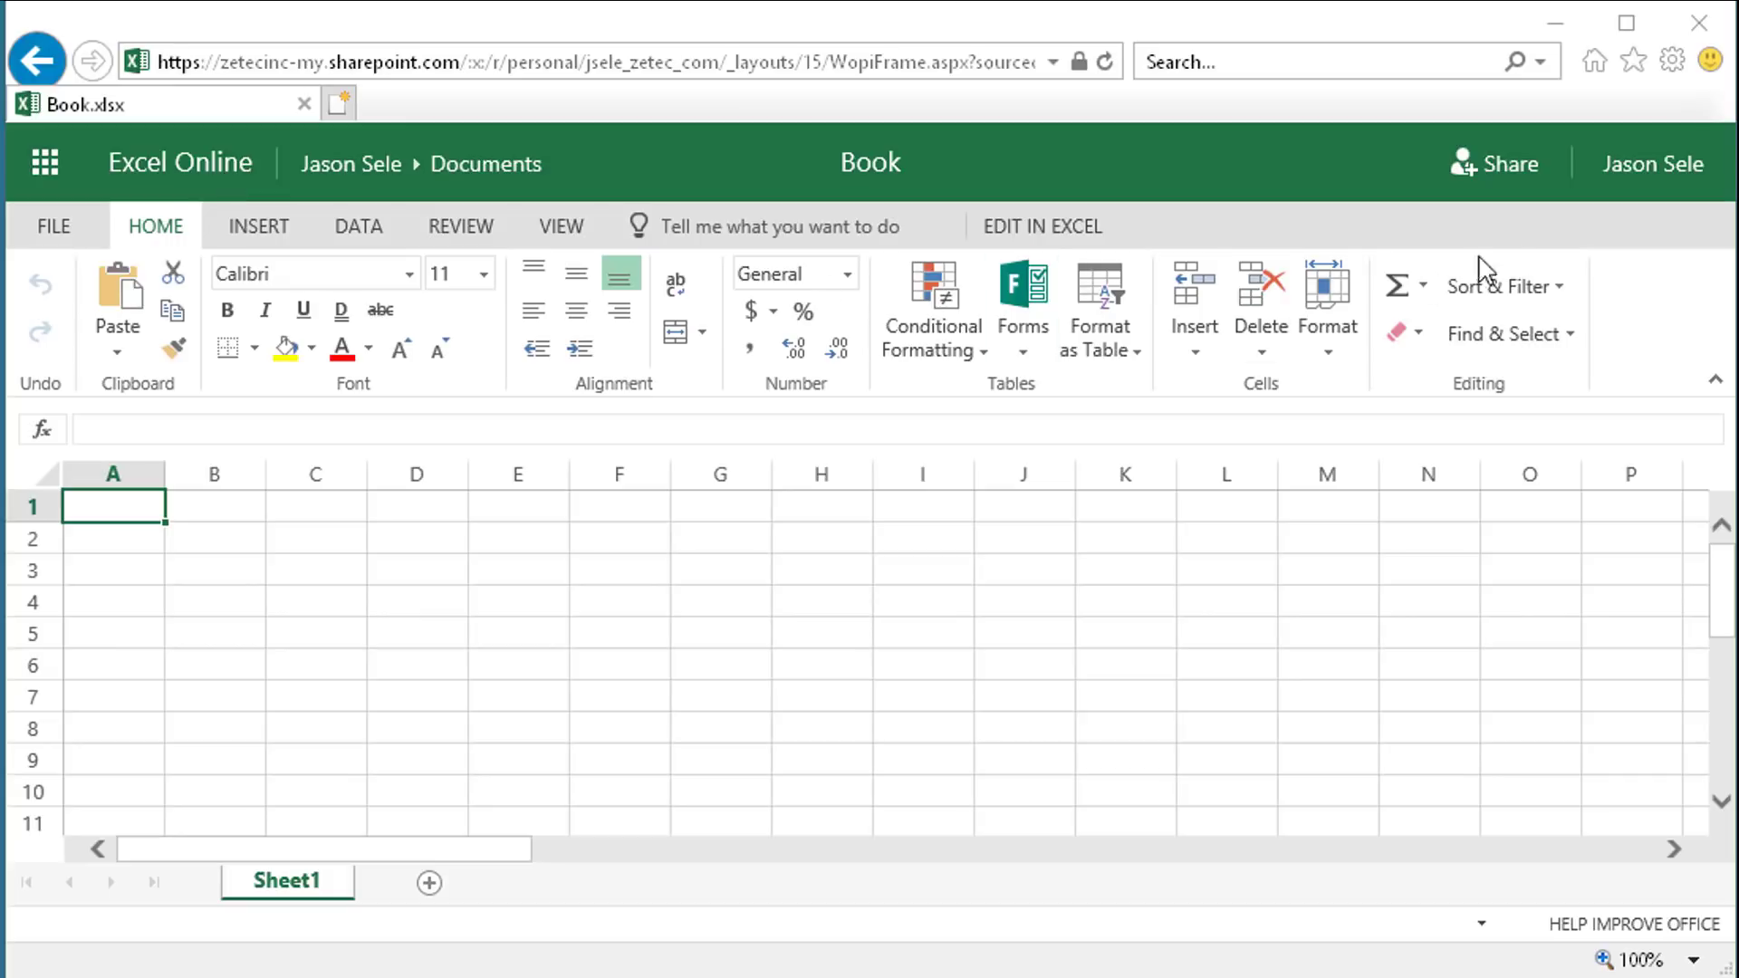
# Share the blank Book.xlsx workbook from Excel Online
pyautogui.click(1492, 178)
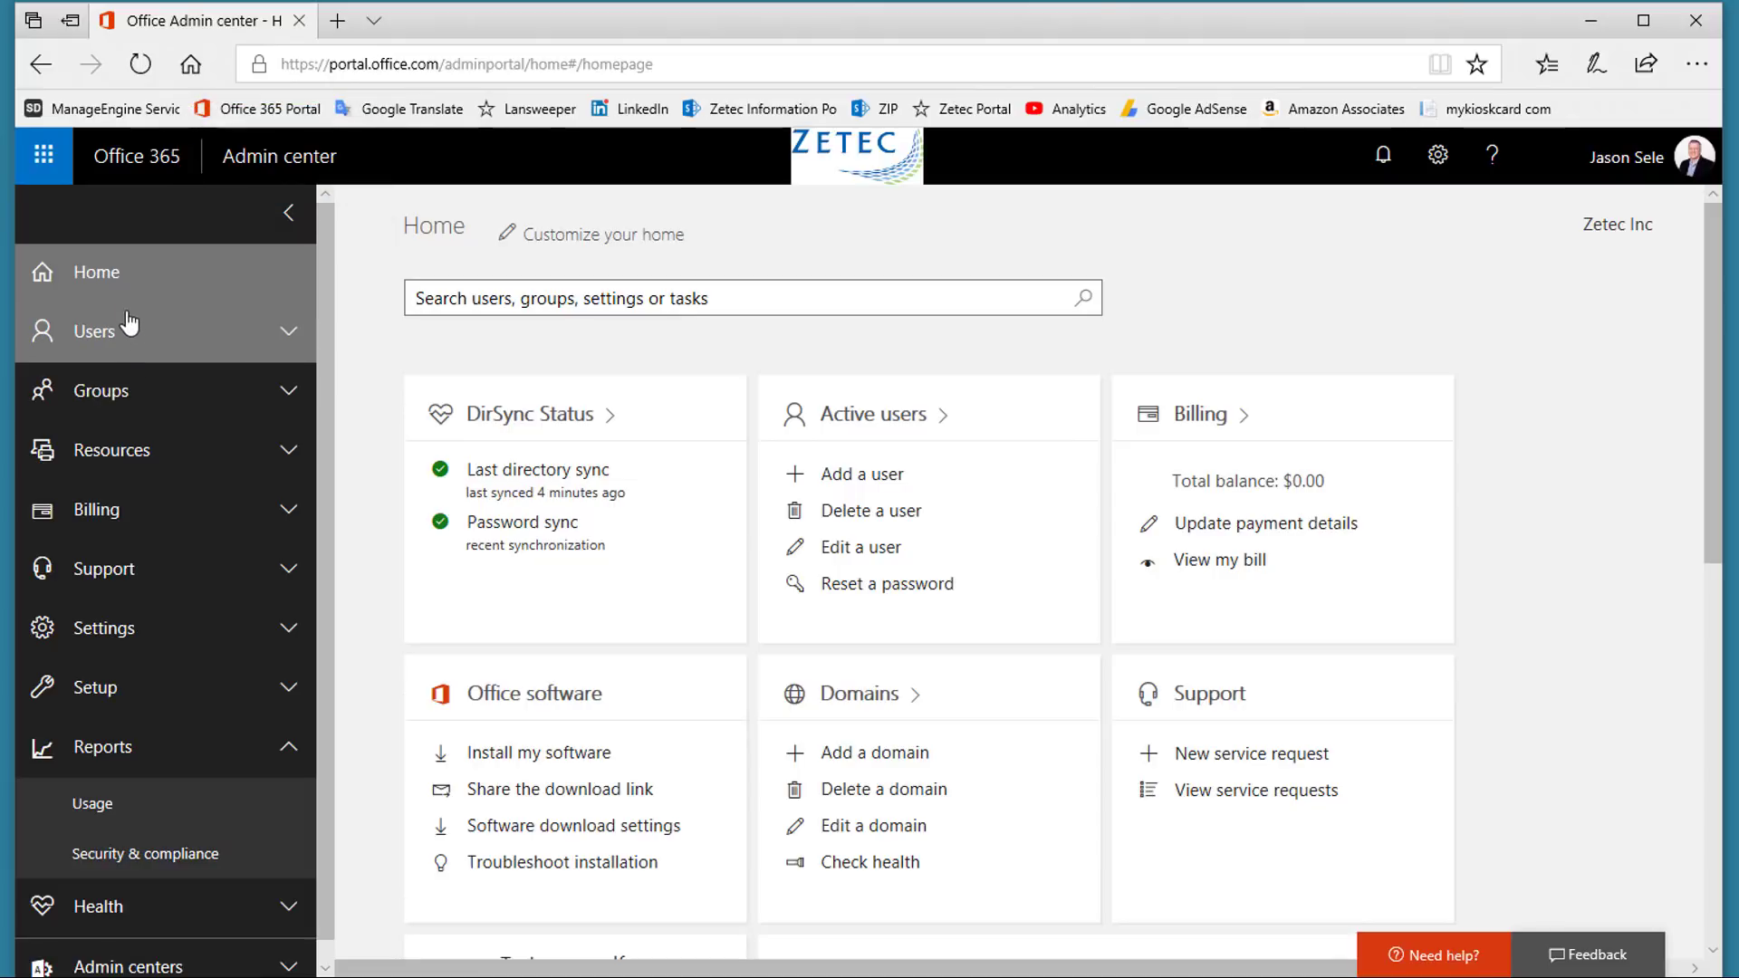
pyautogui.click(107, 337)
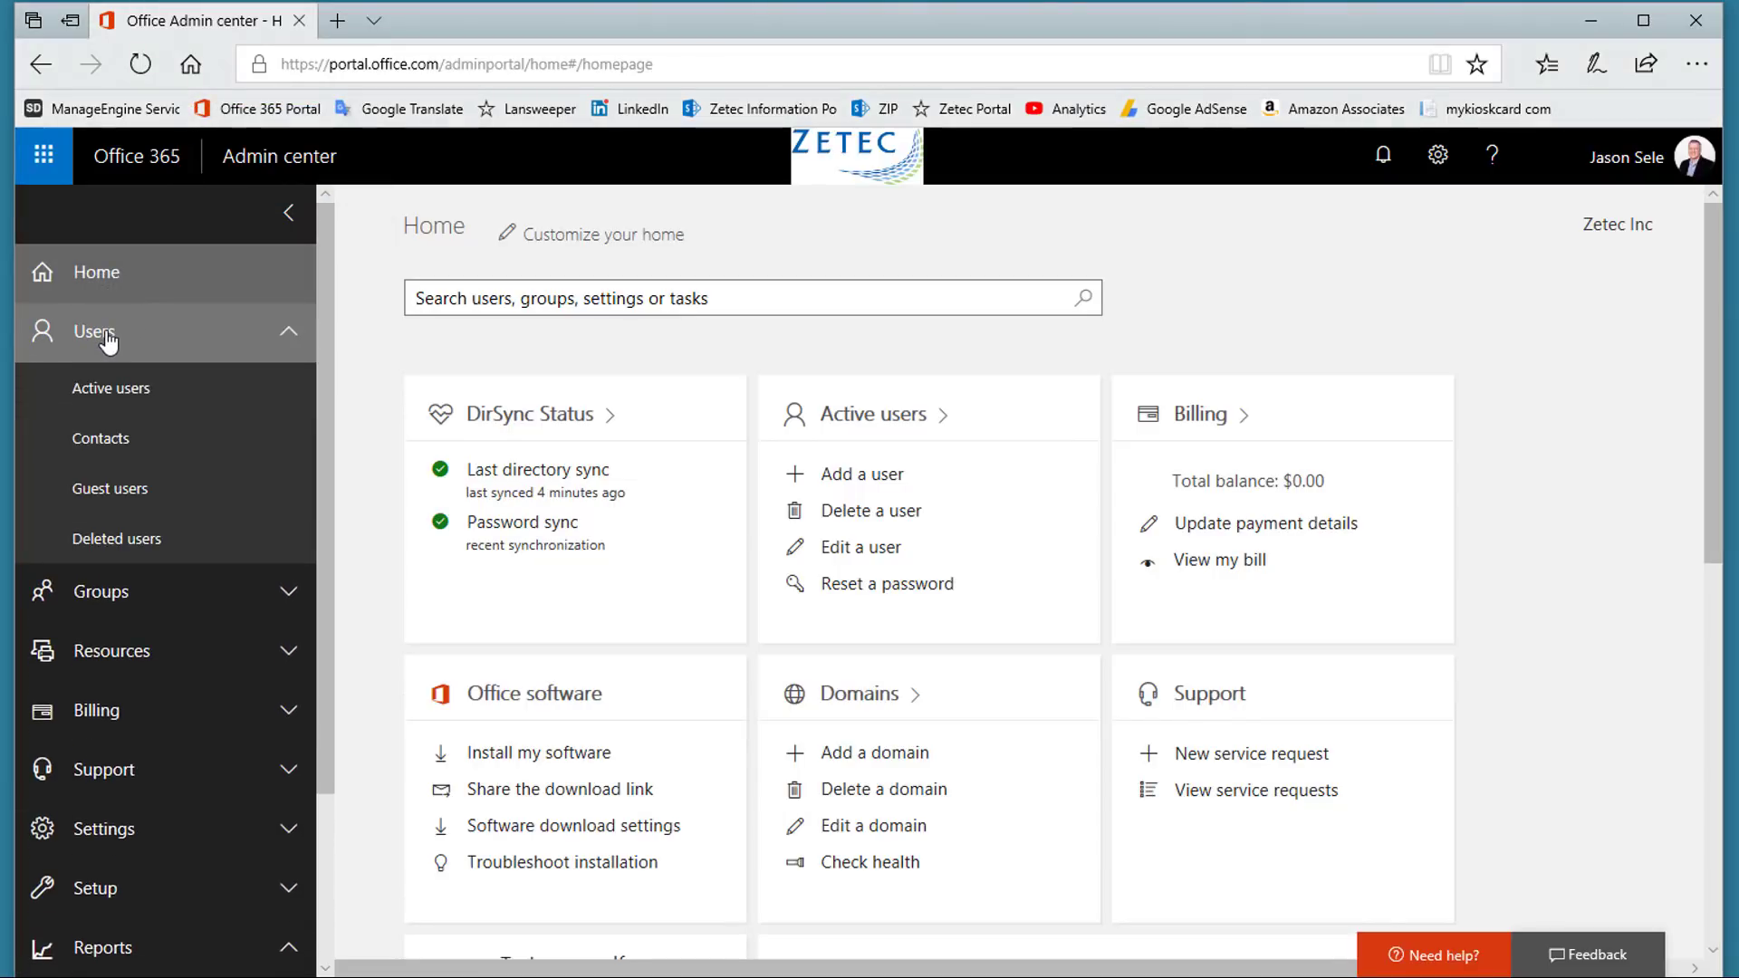
pyautogui.click(106, 337)
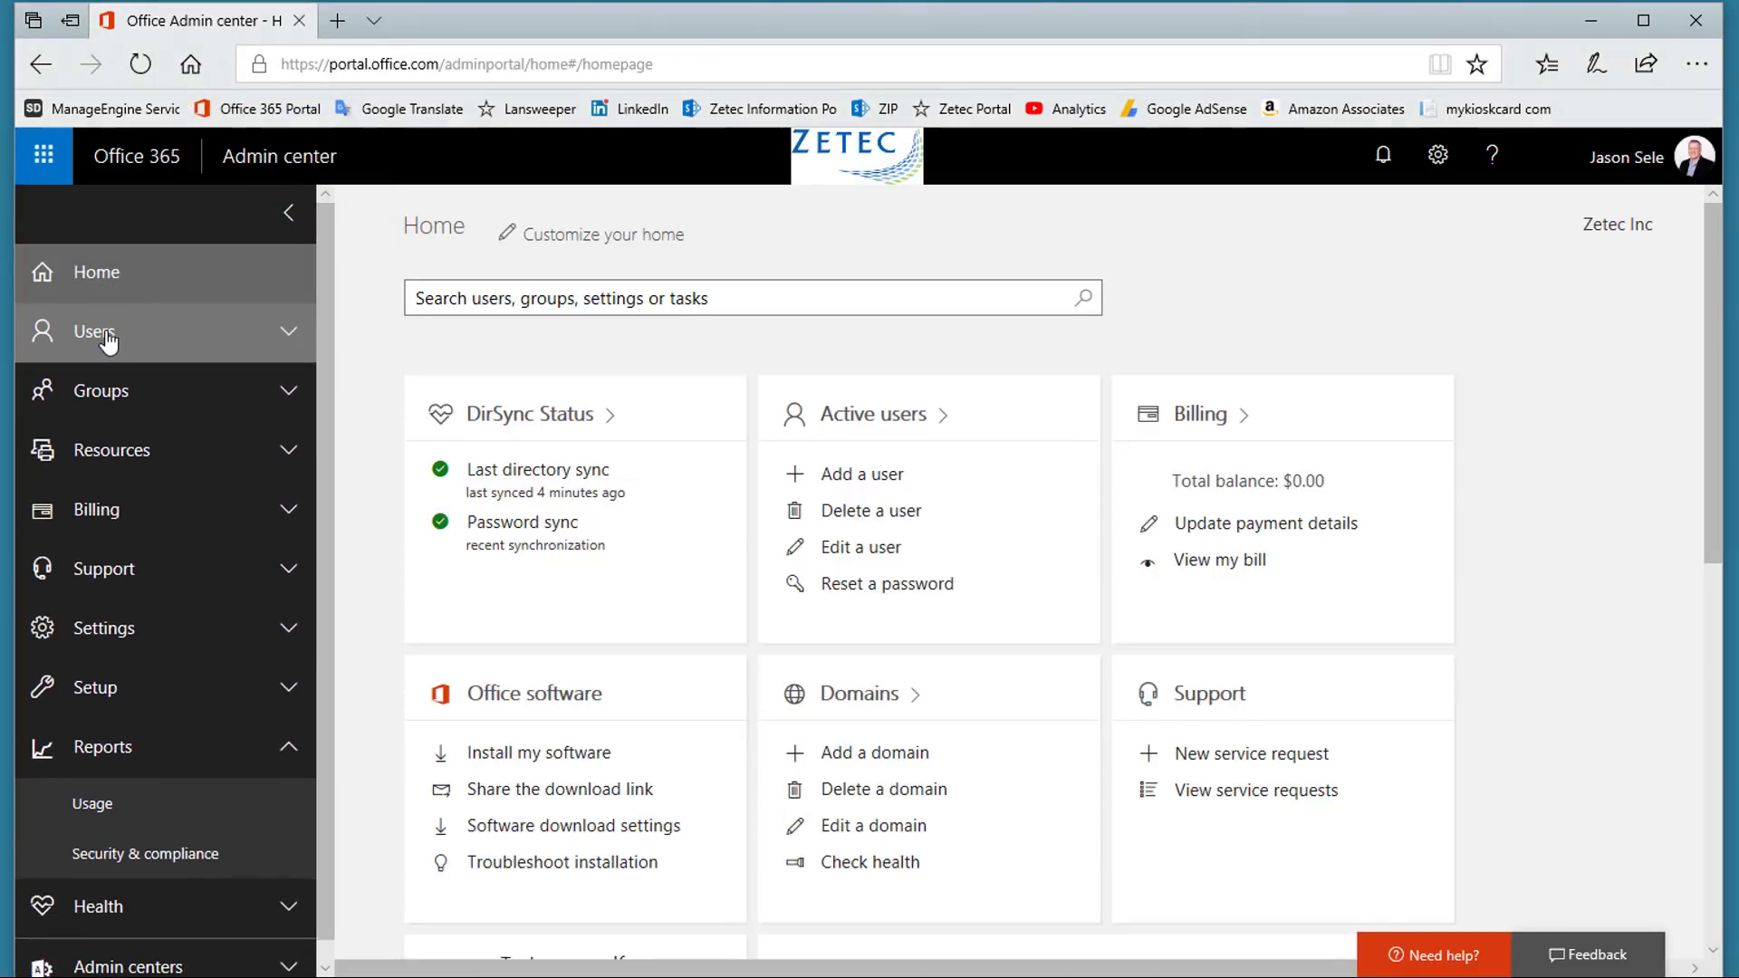
pyautogui.click(110, 396)
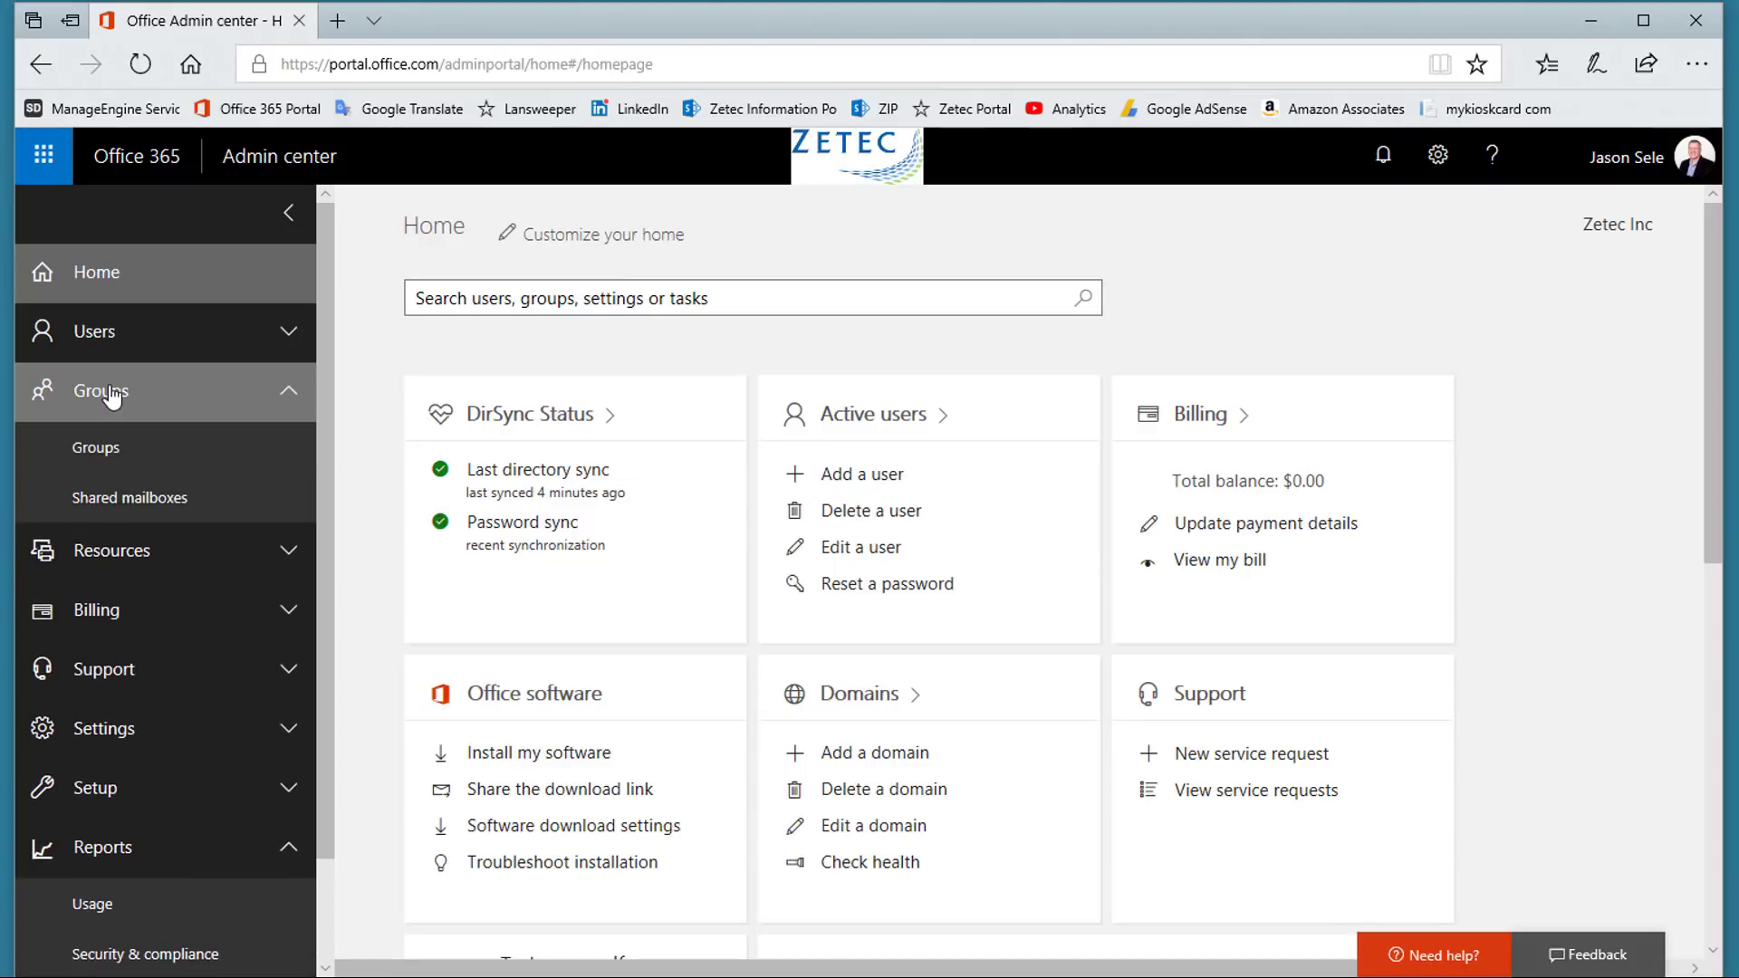
pyautogui.click(110, 393)
pyautogui.click(109, 509)
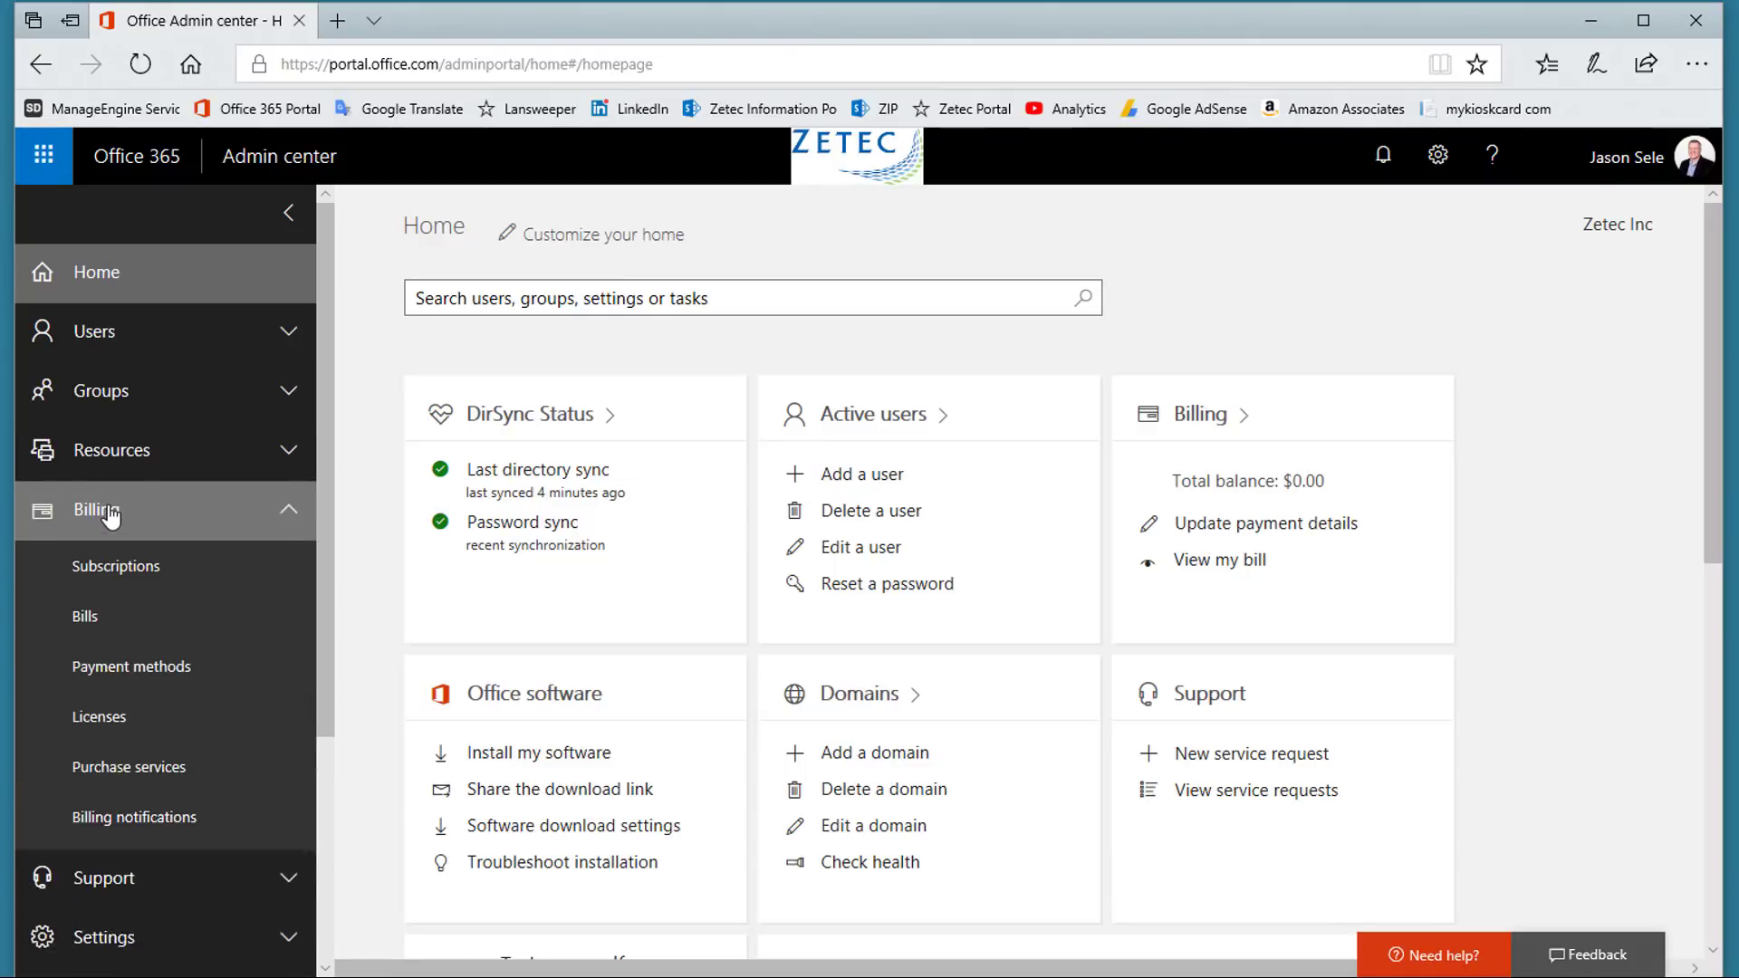
pyautogui.click(109, 510)
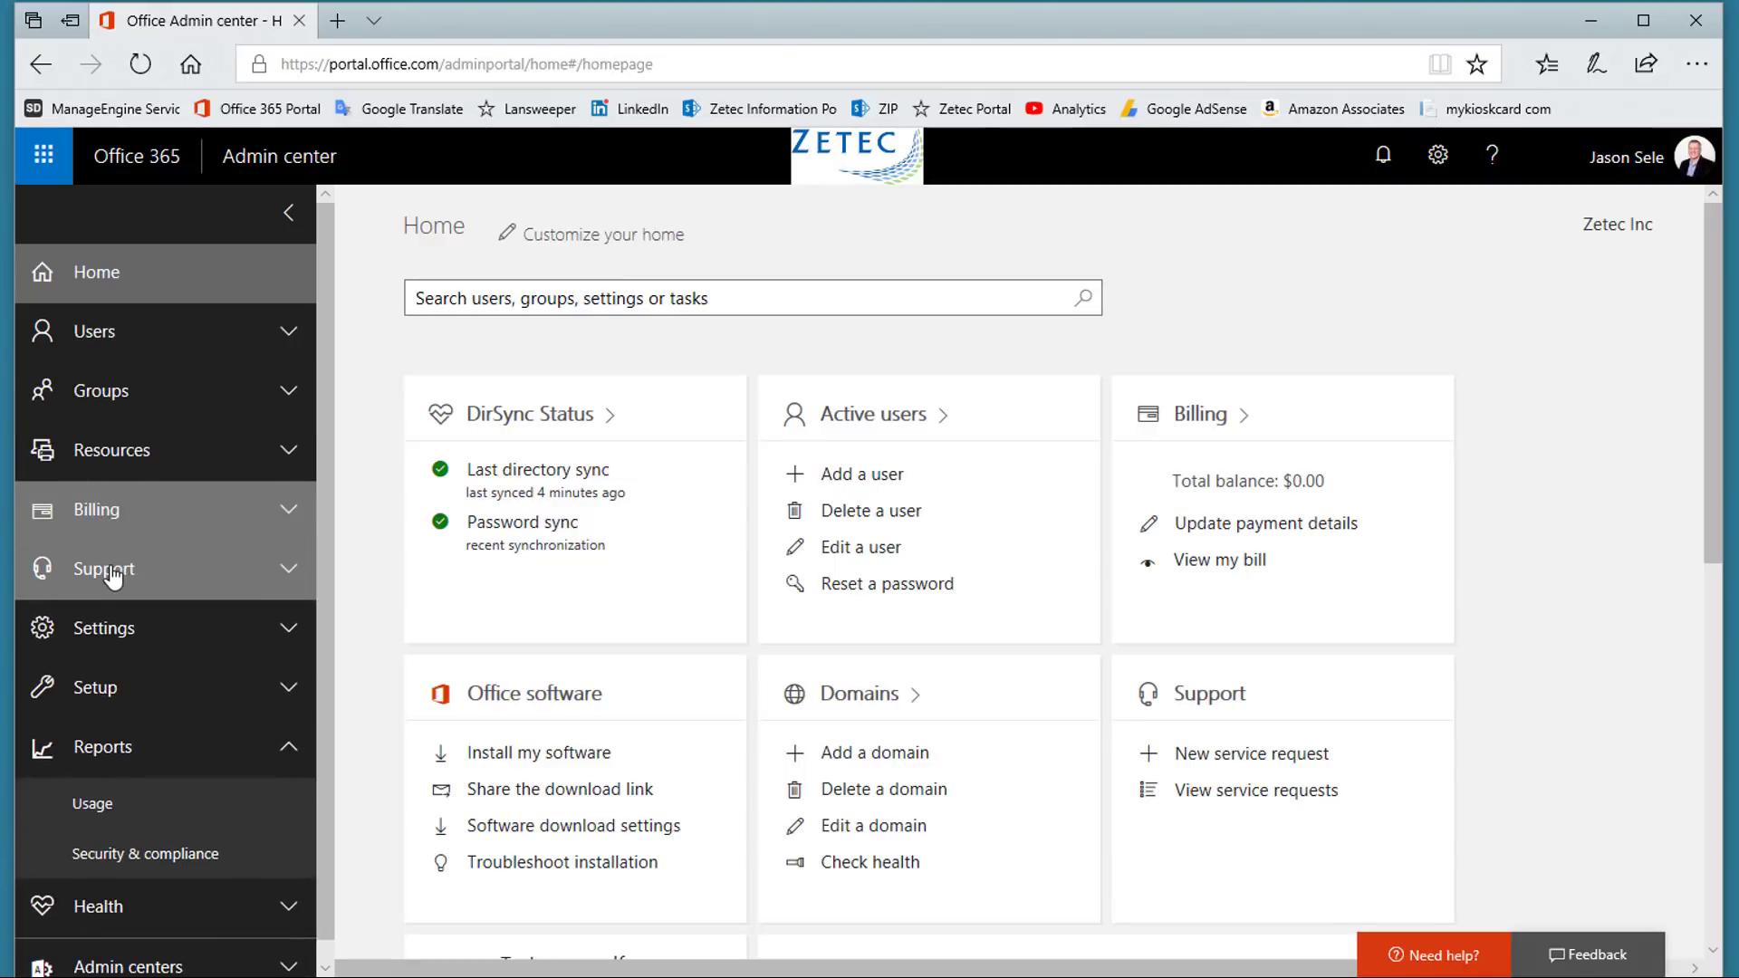
pyautogui.click(113, 576)
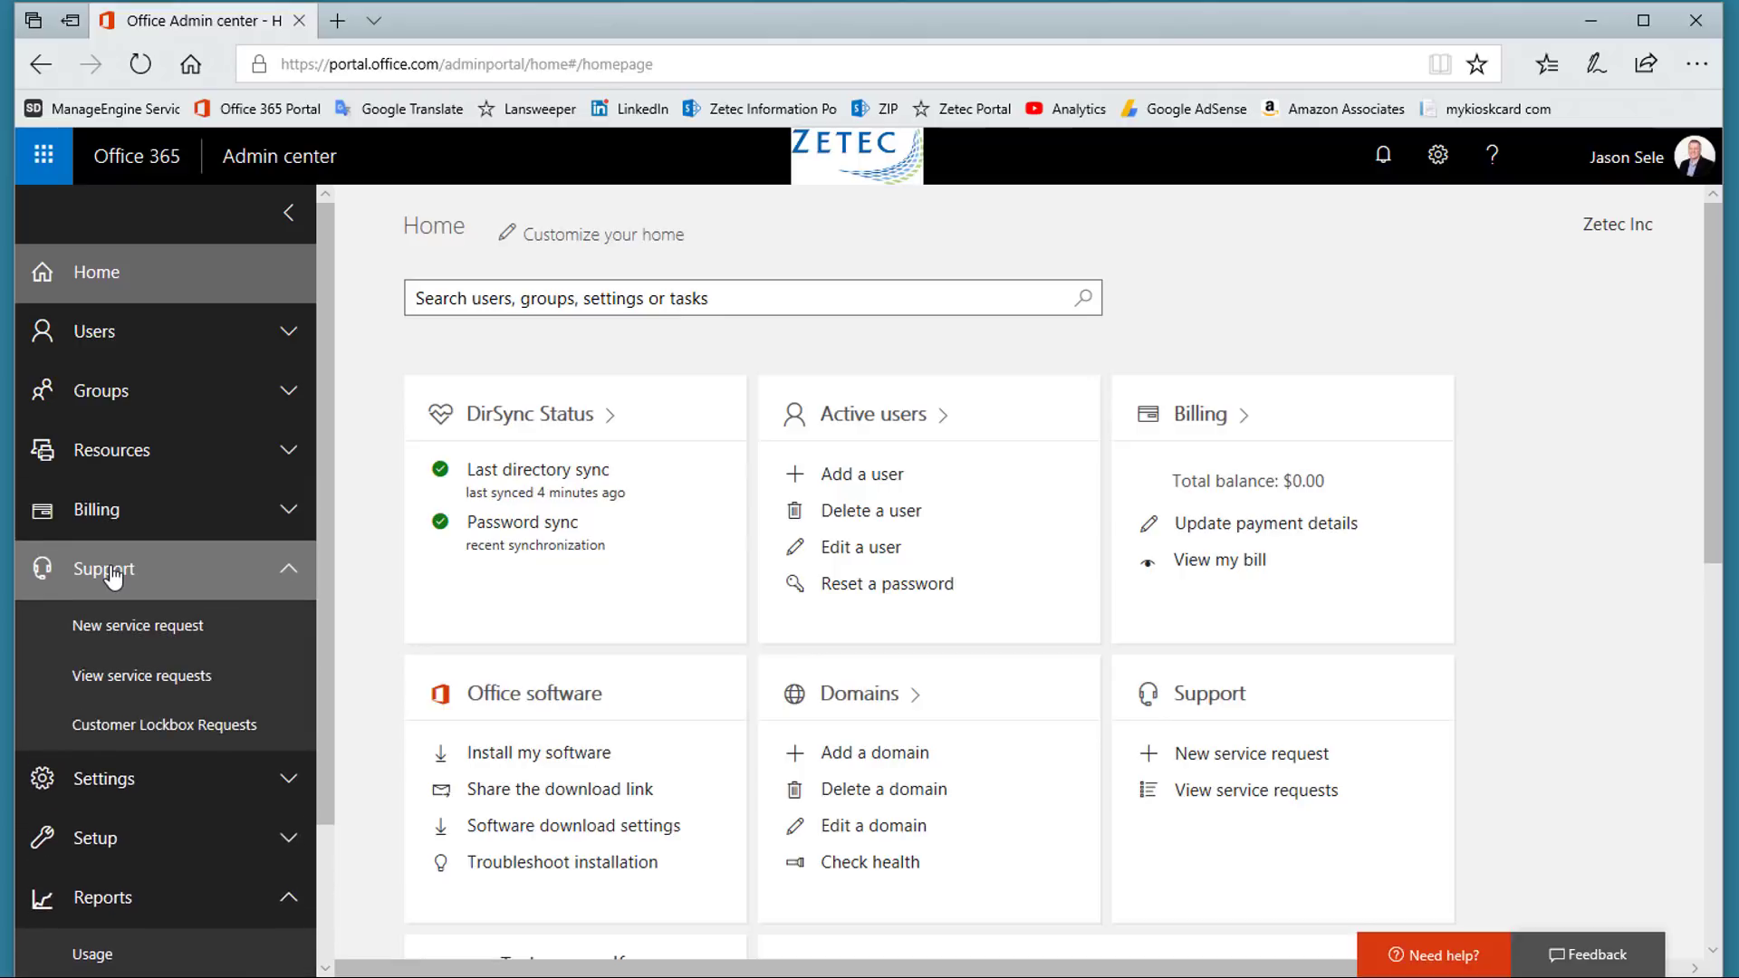
pyautogui.click(112, 574)
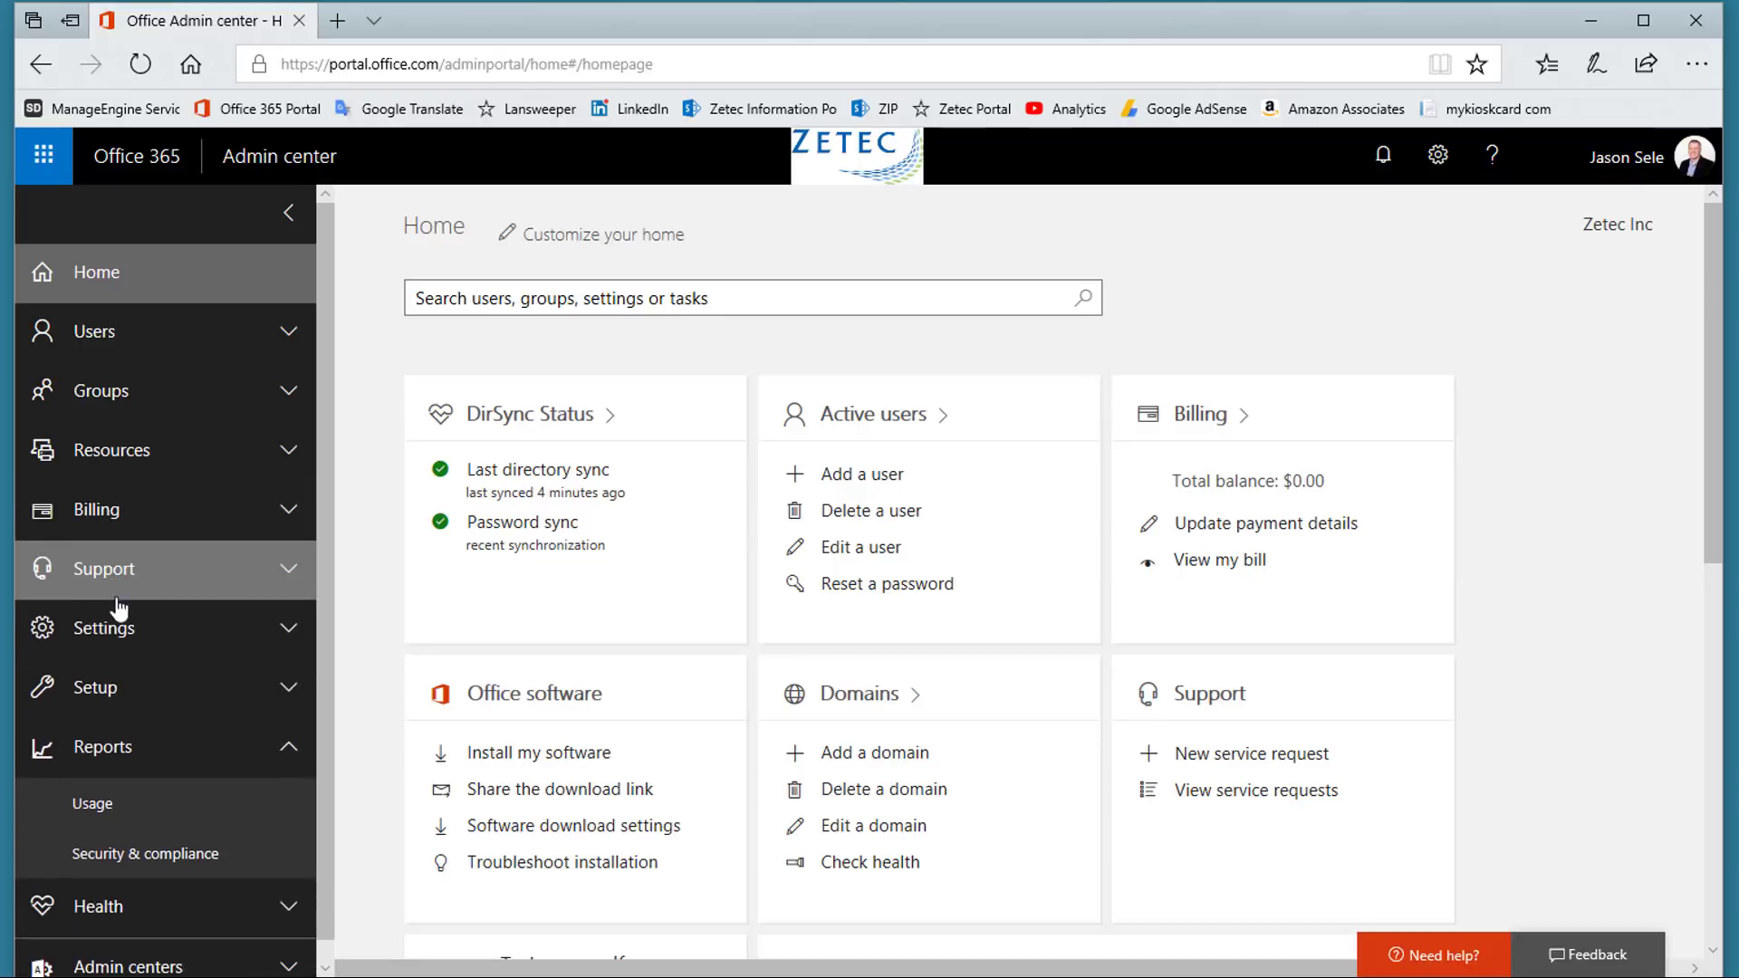
pyautogui.click(117, 629)
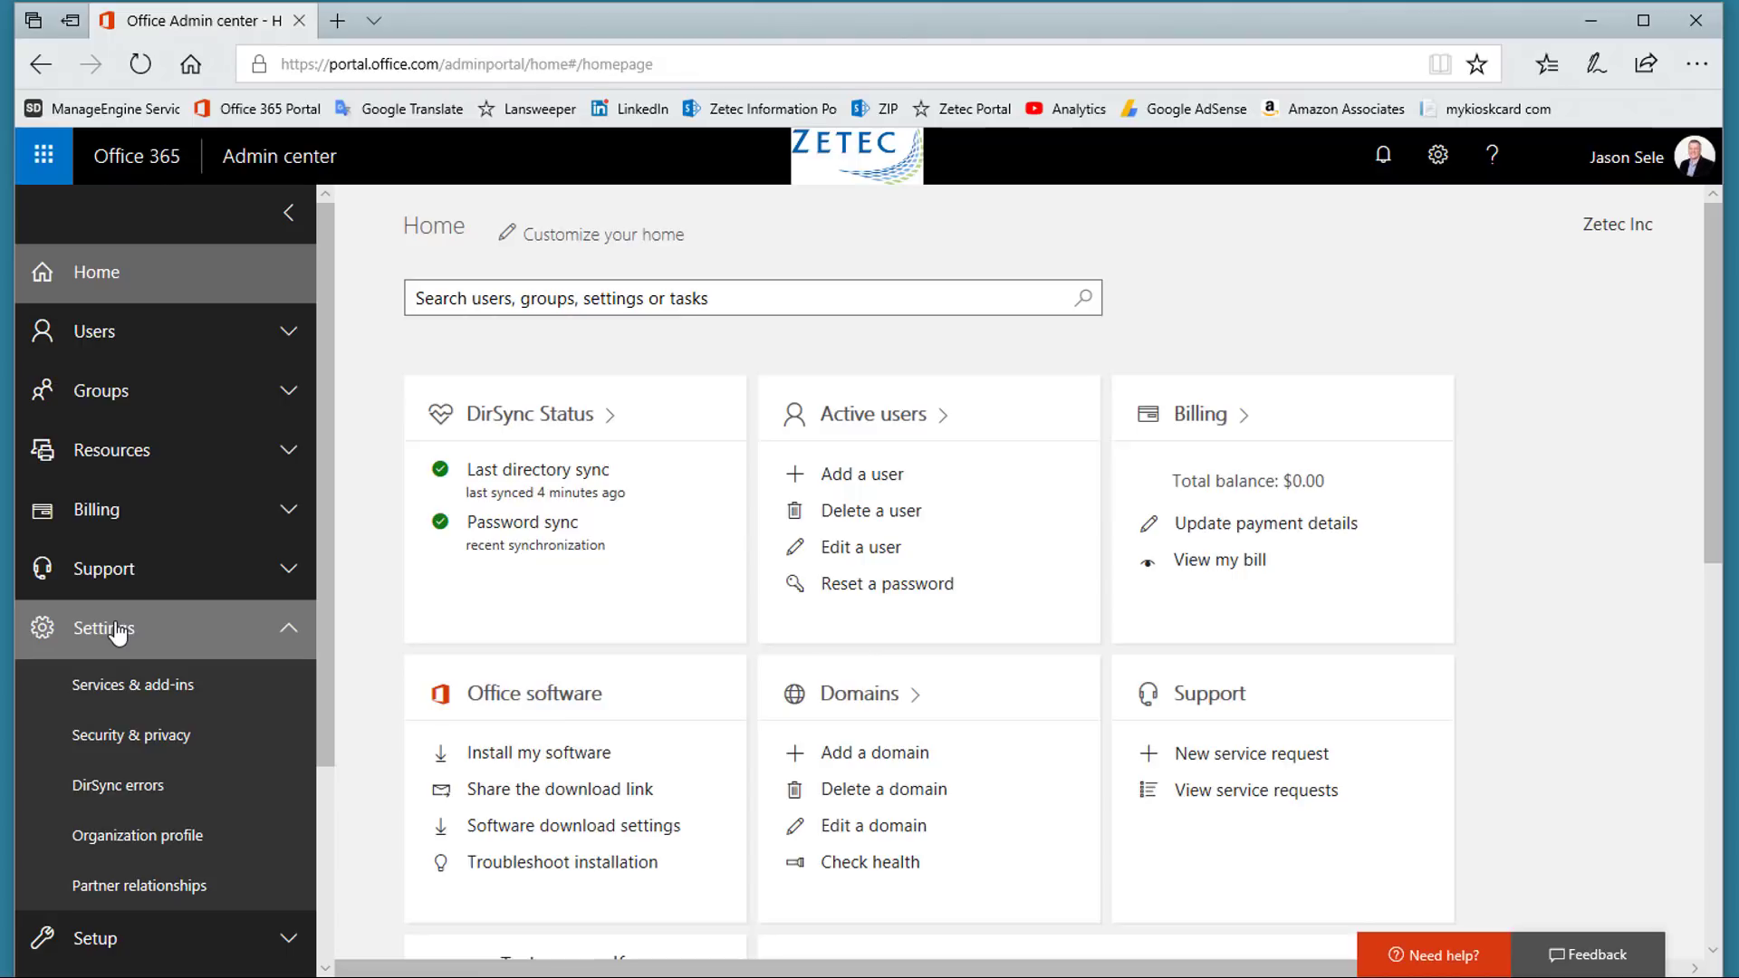
pyautogui.click(117, 632)
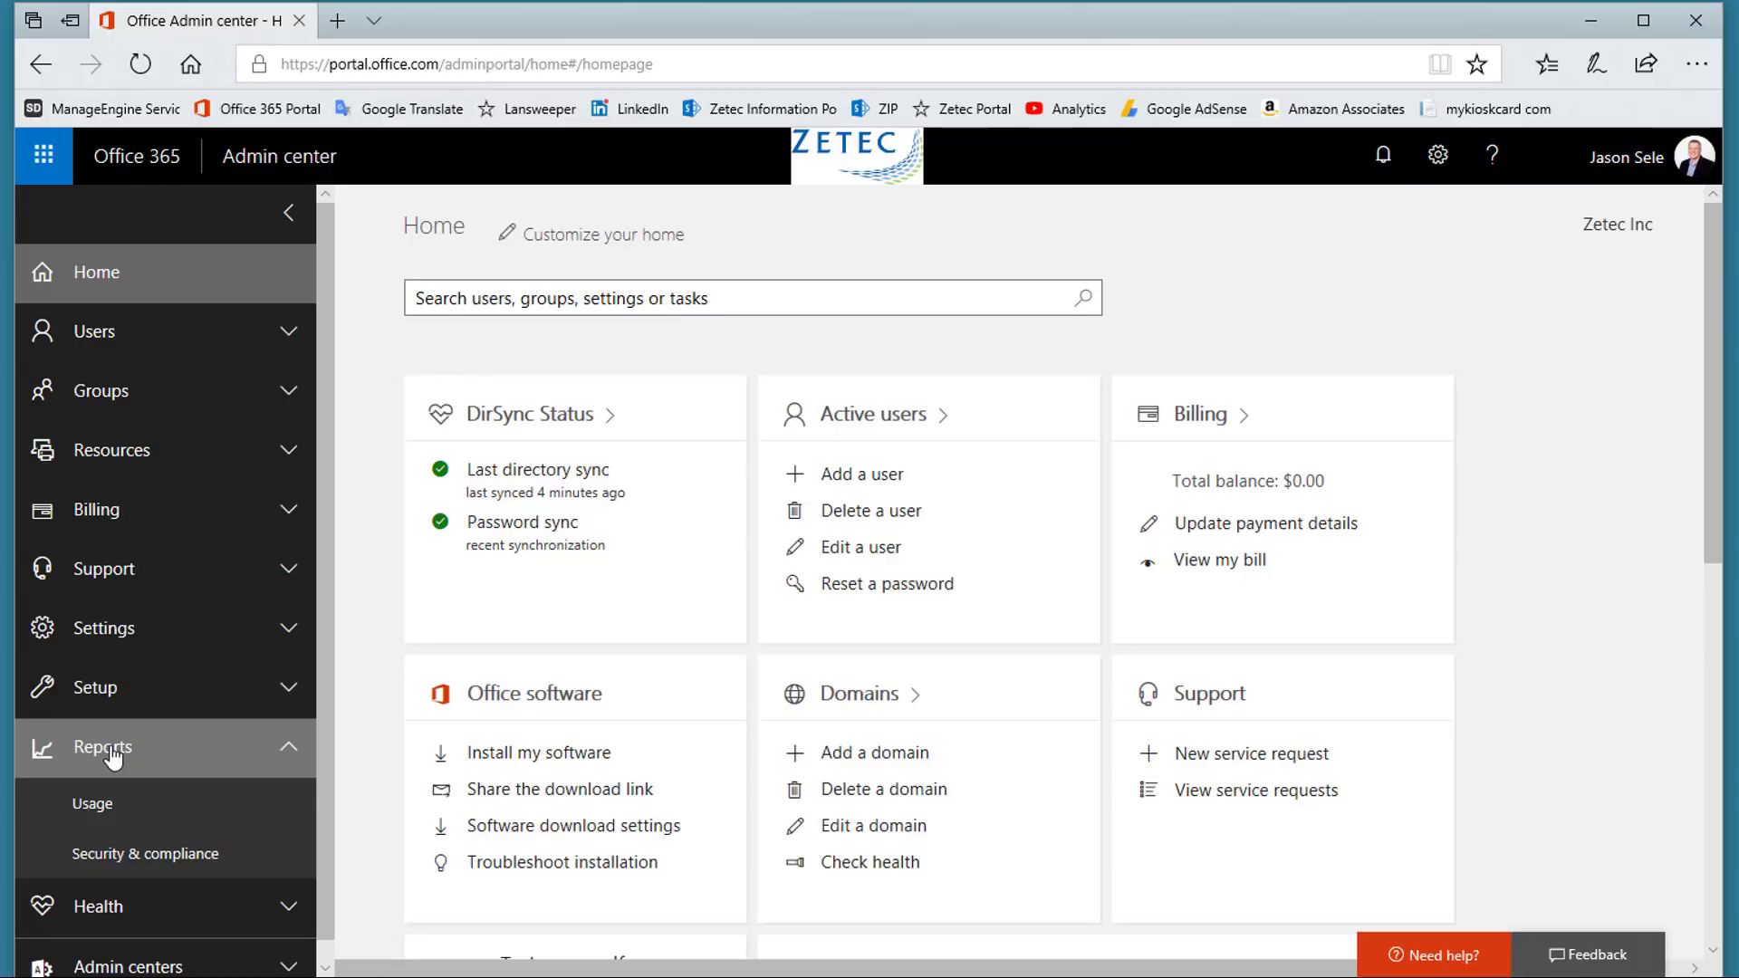
pyautogui.click(112, 756)
pyautogui.click(112, 810)
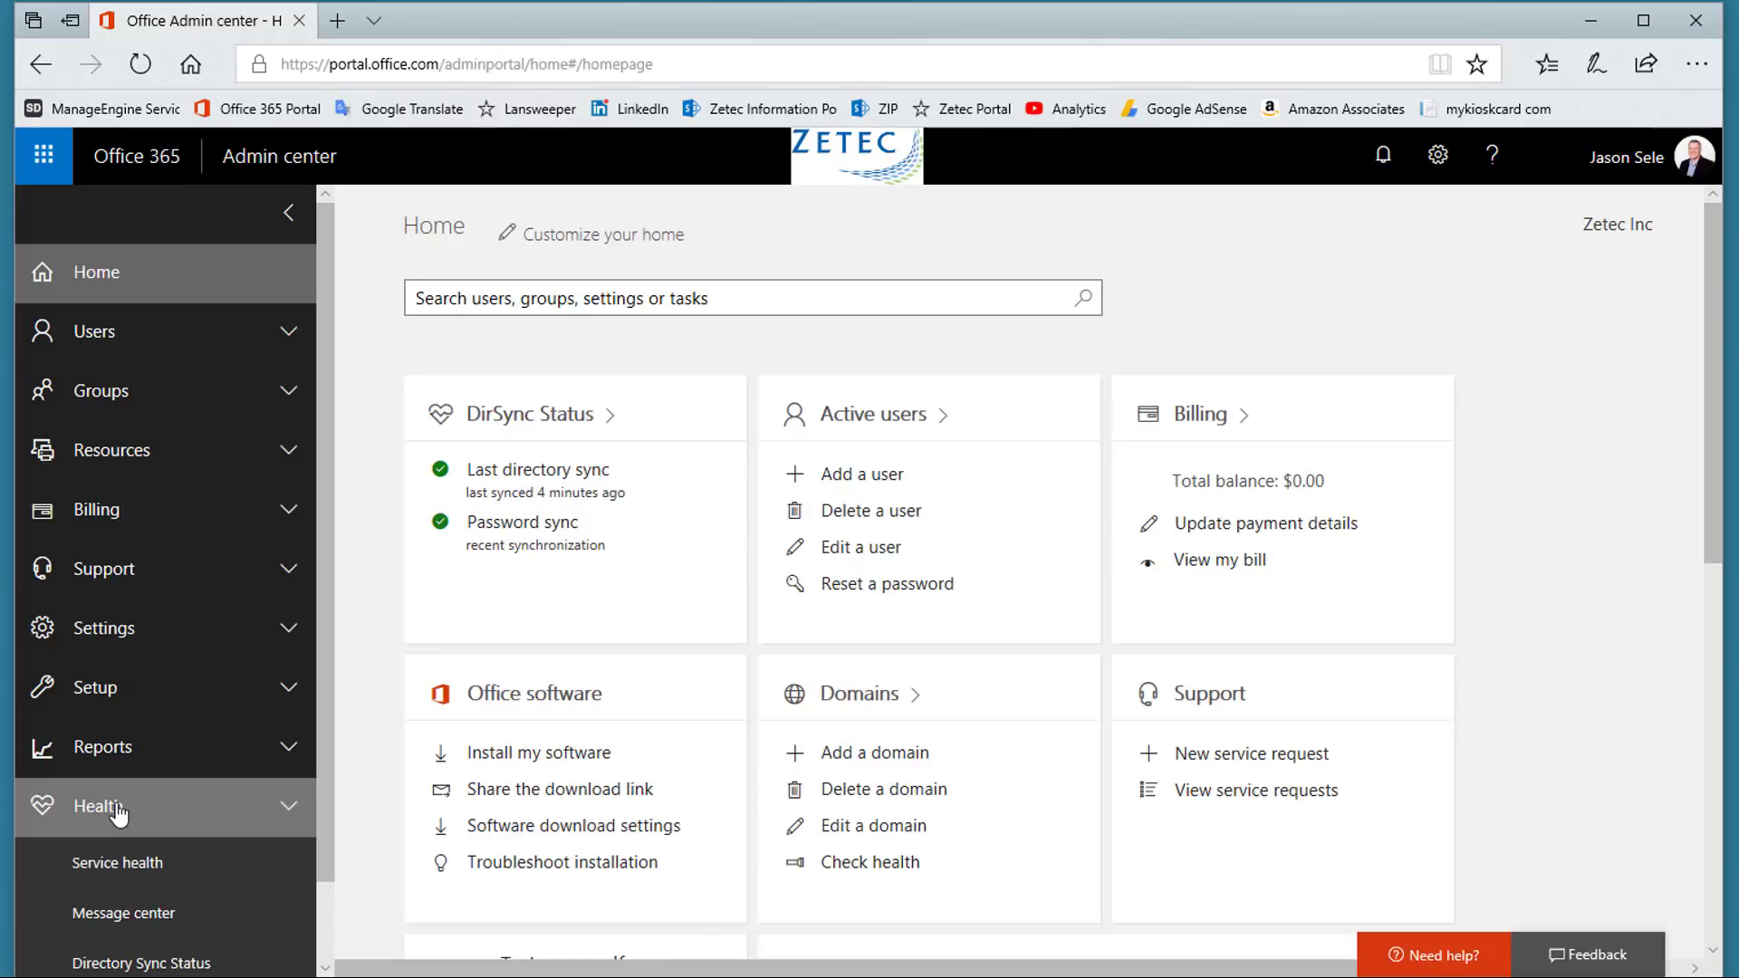
pyautogui.click(117, 813)
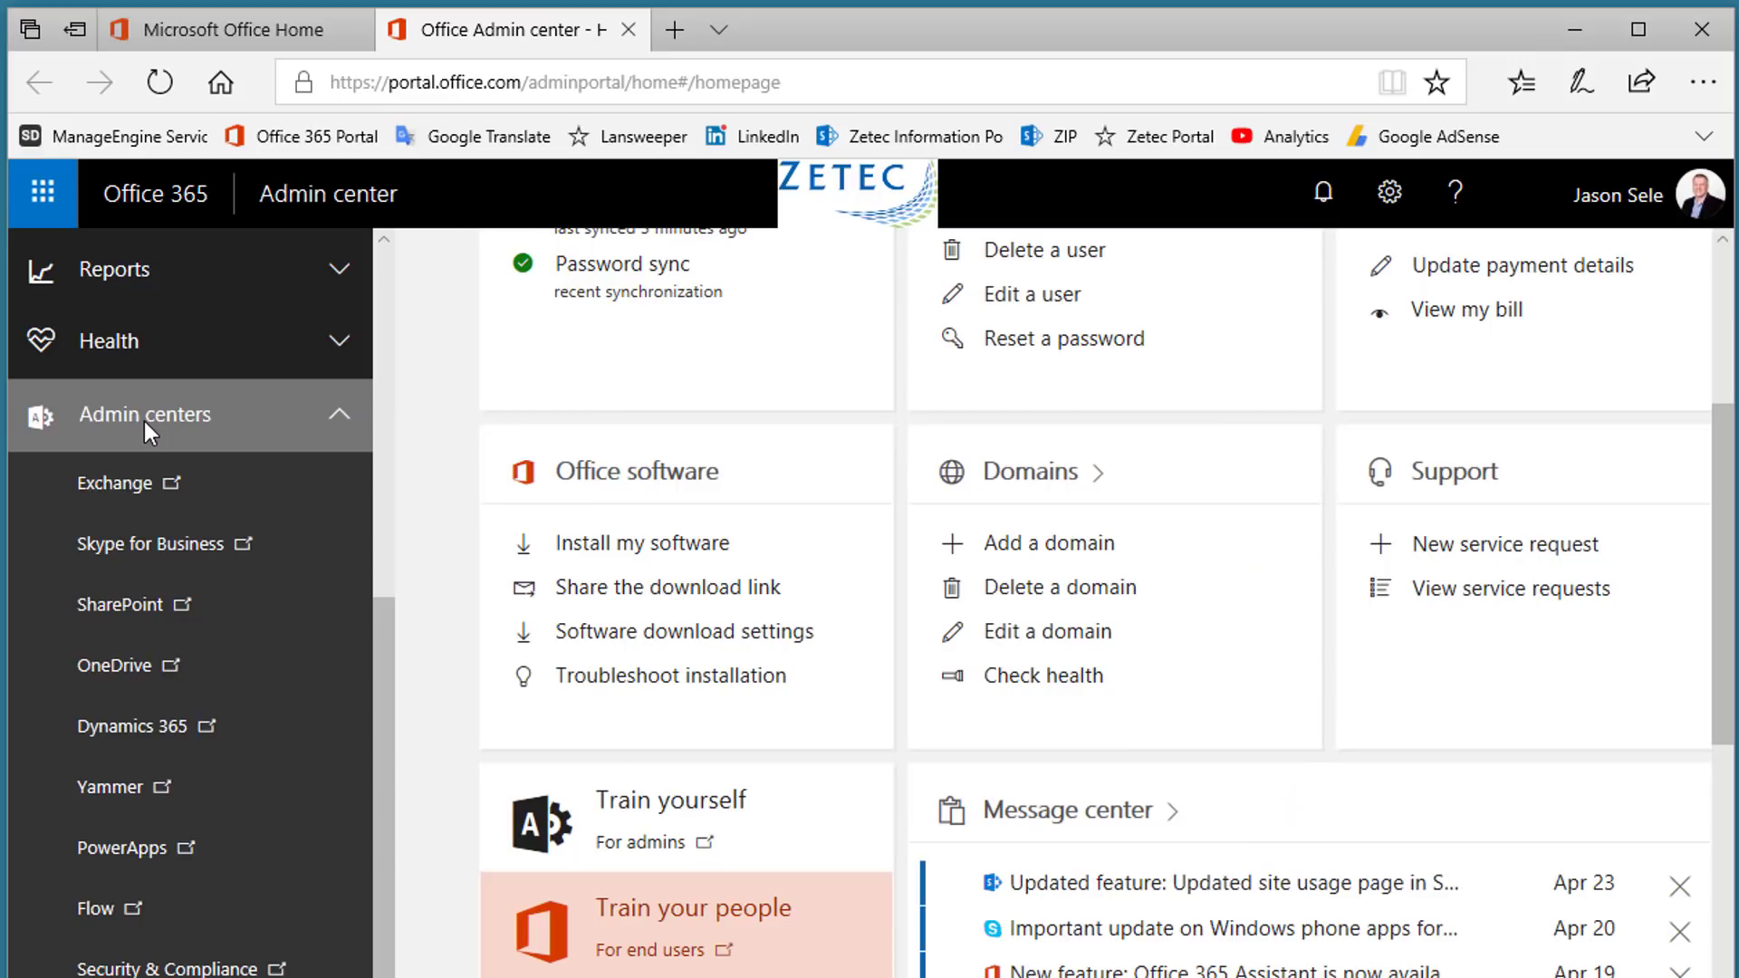
# In OneDrive storage settings, change default storage from 2024 to 5120 GB and retention to 60 days
pyautogui.click(115, 667)
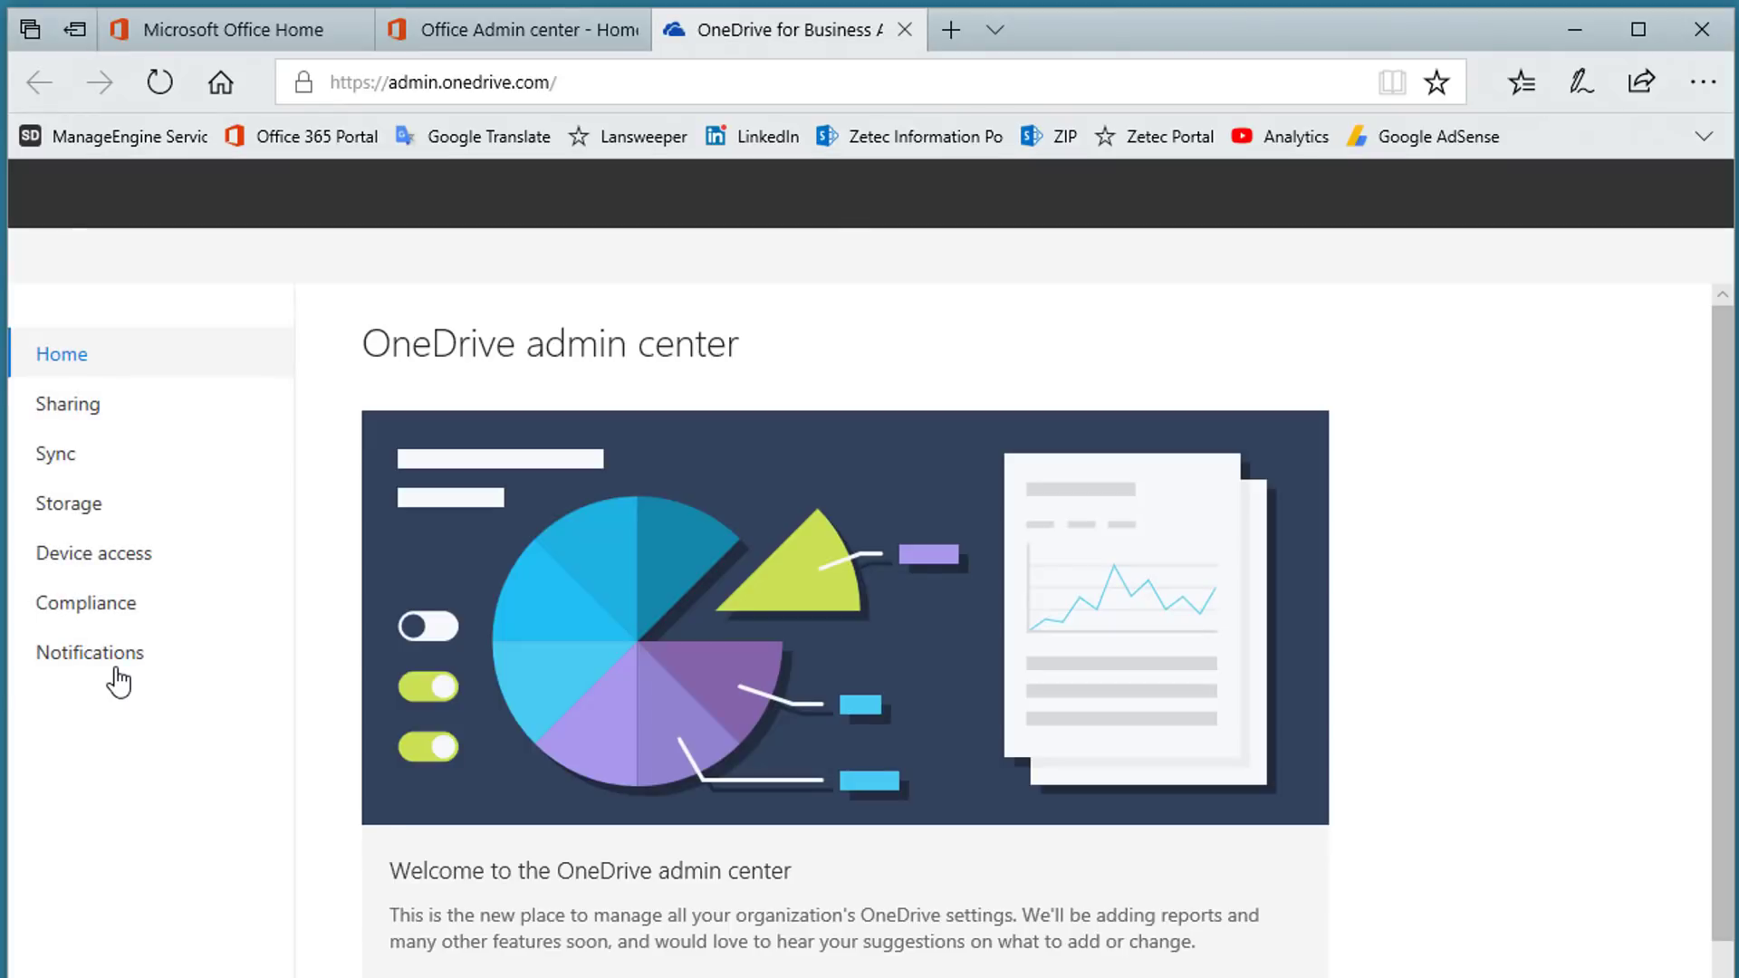
pyautogui.click(91, 519)
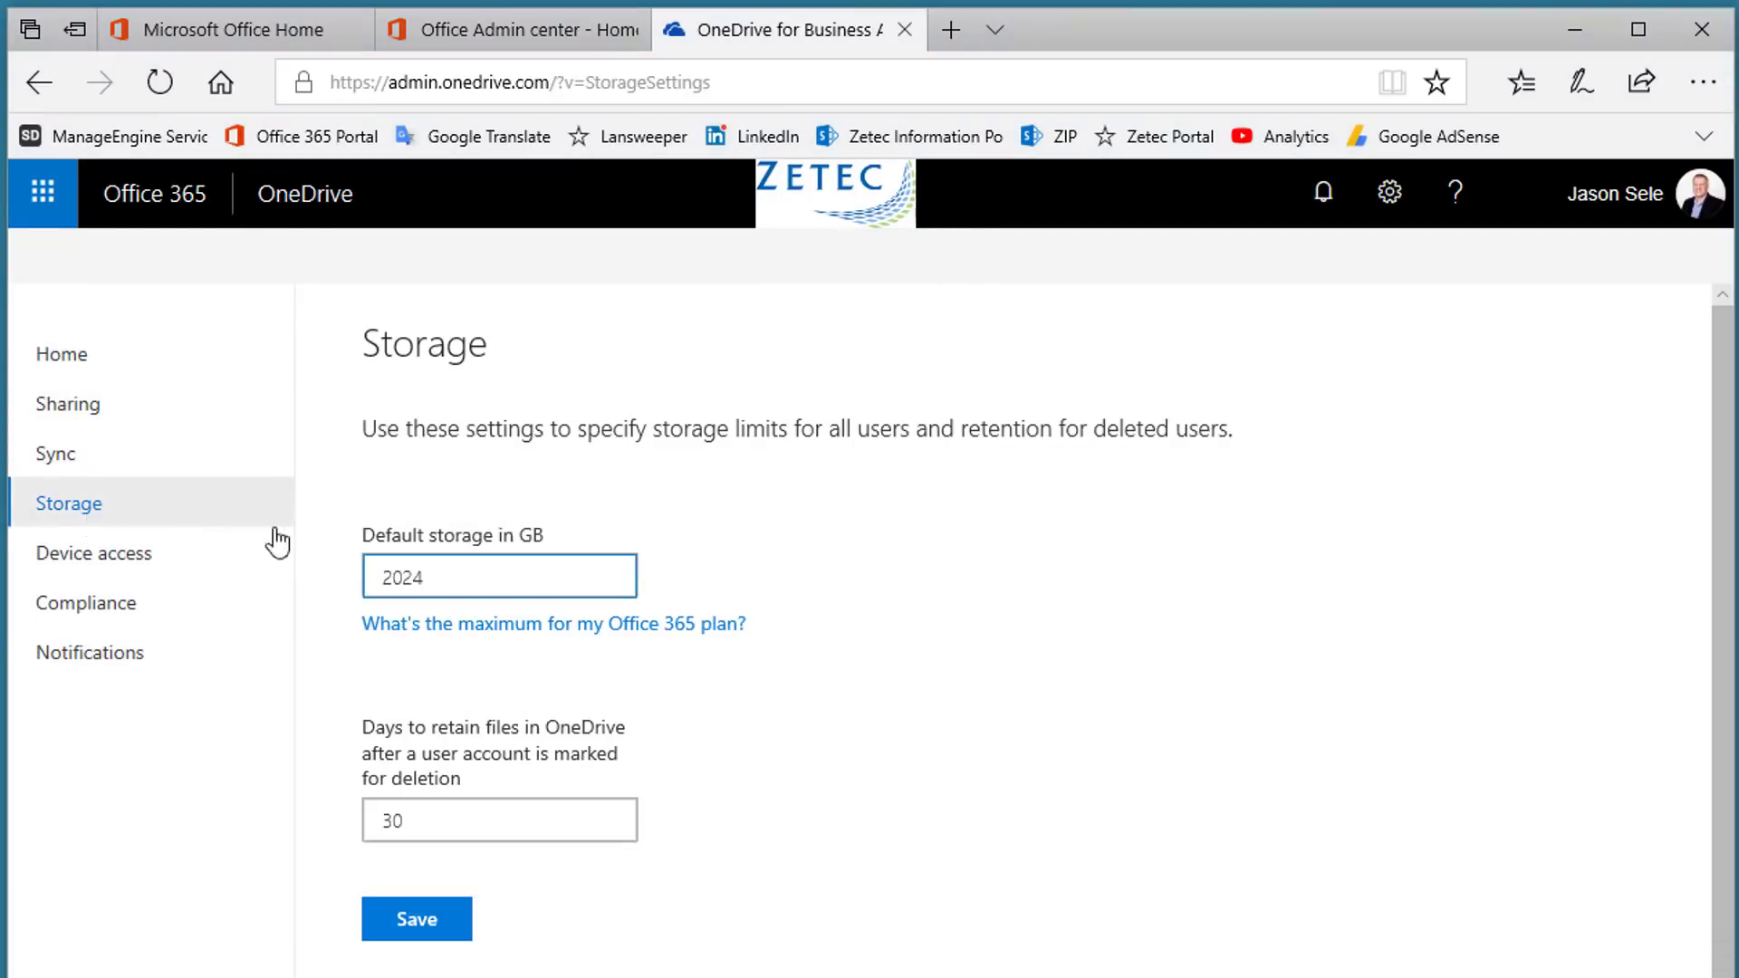
pyautogui.moveTo(485, 570); pyautogui.dragTo(355, 591)
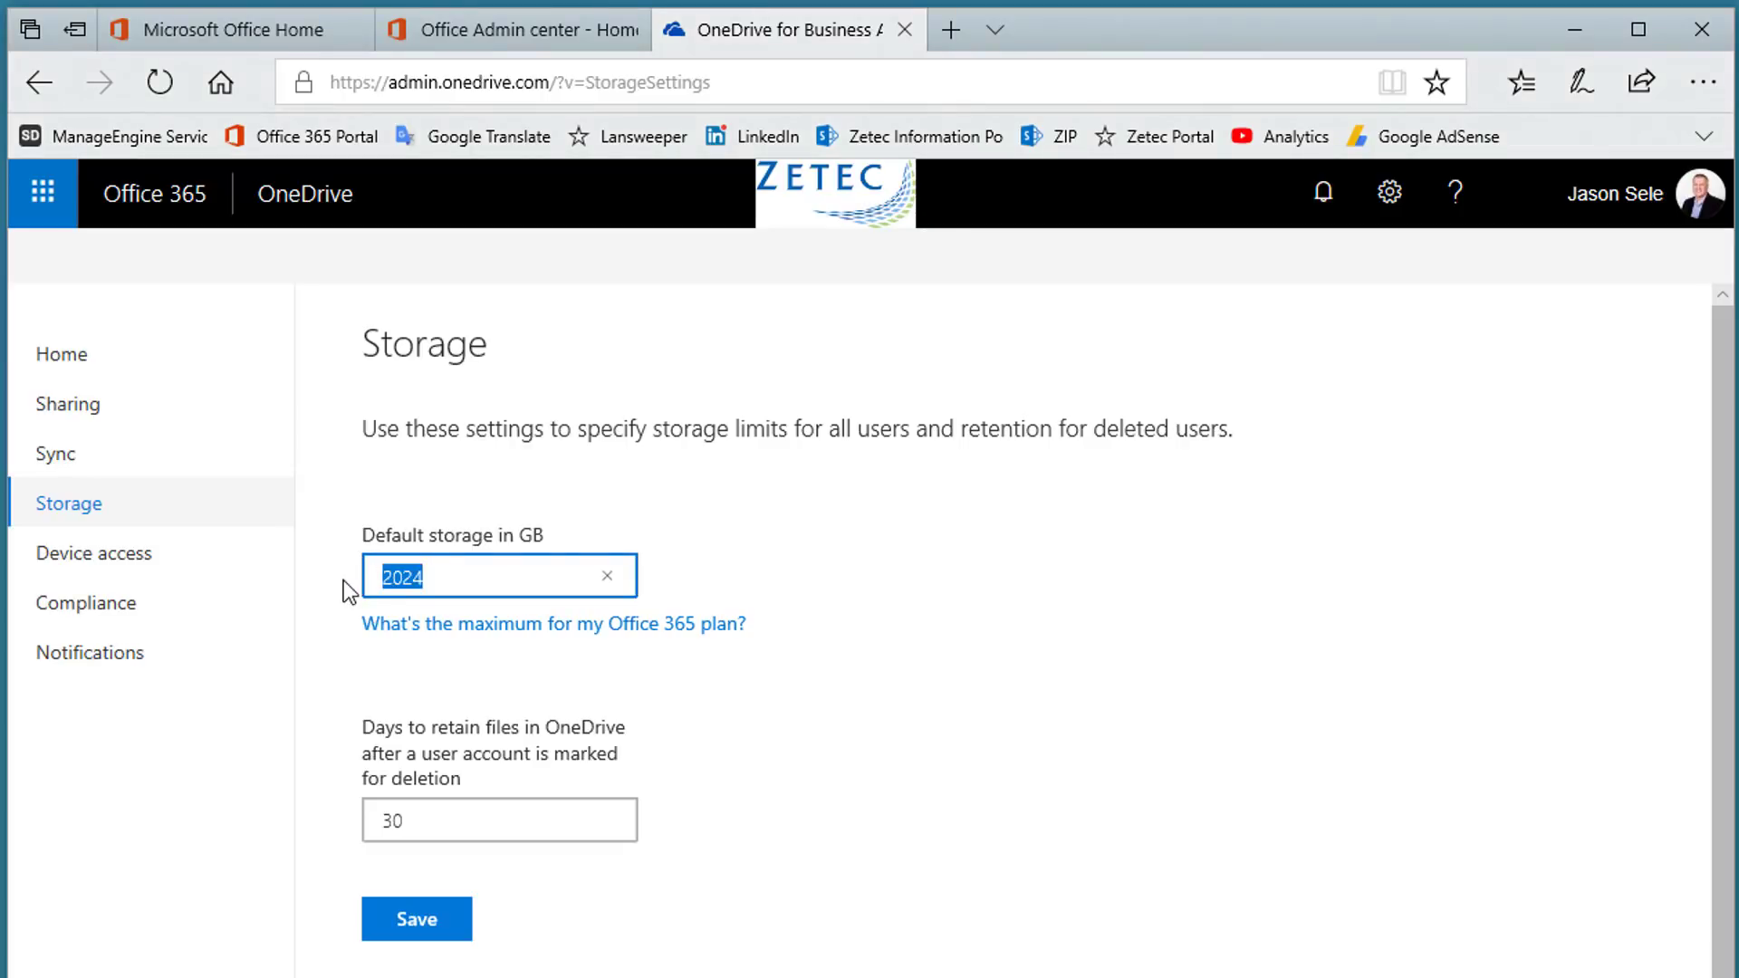
pyautogui.write('5120')
pyautogui.press('Tab')
pyautogui.press('Tab')
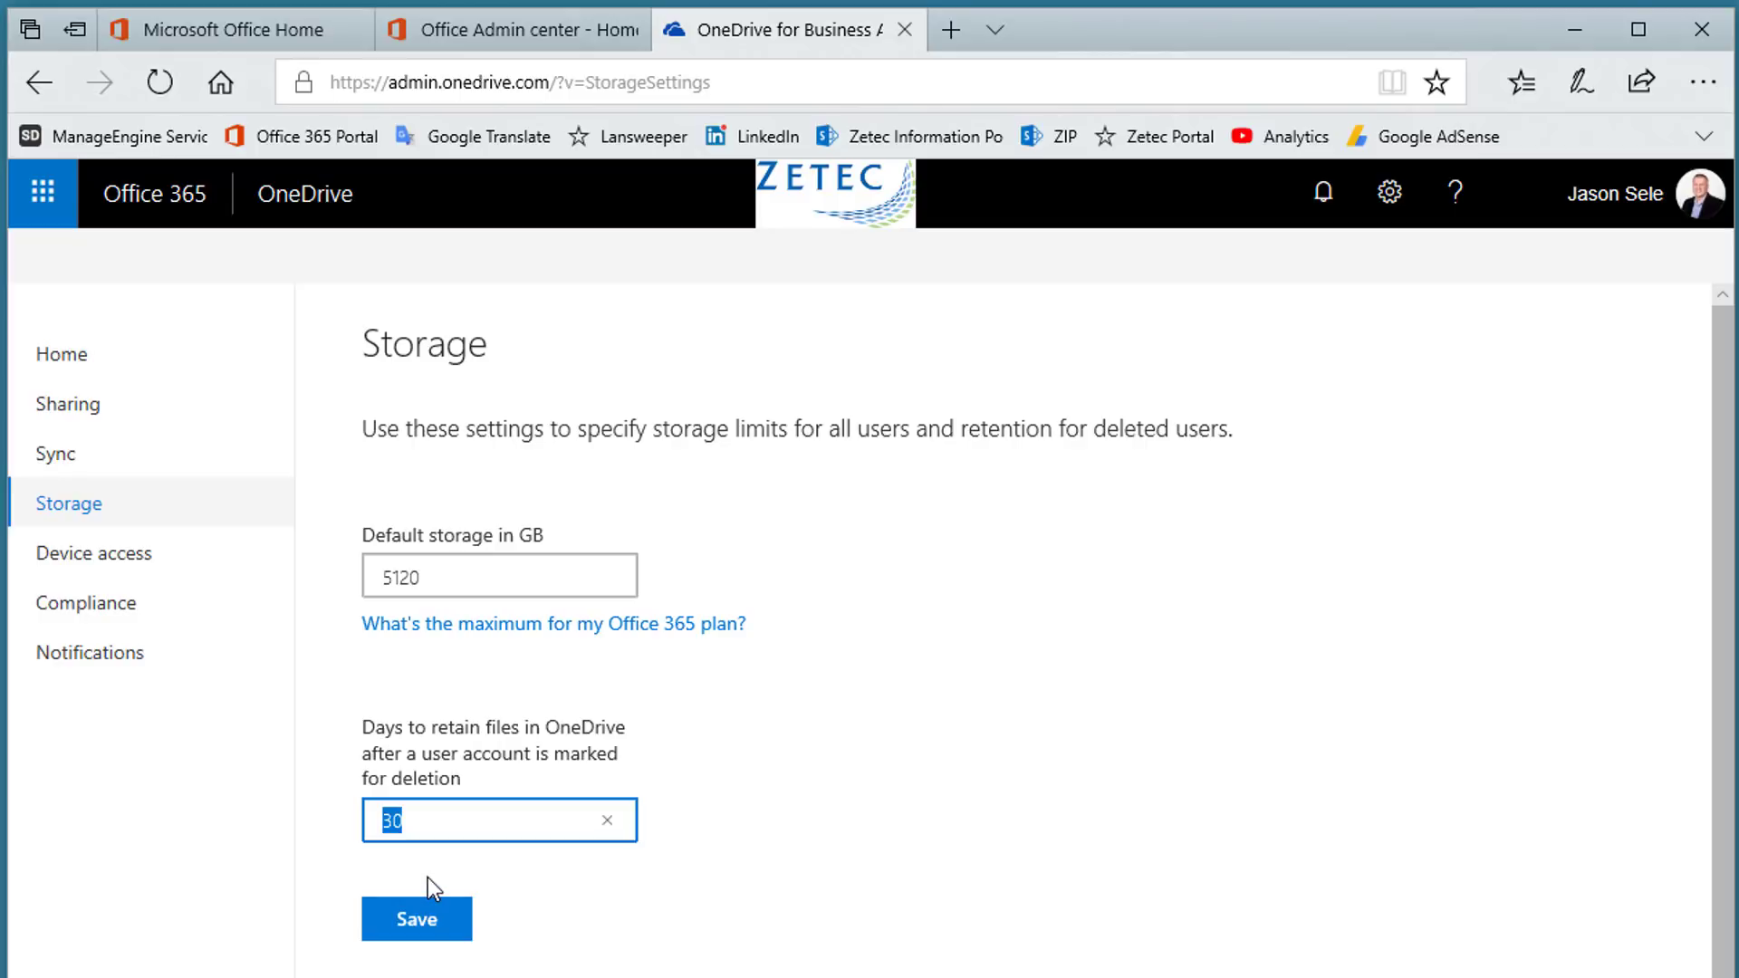
pyautogui.write('60')
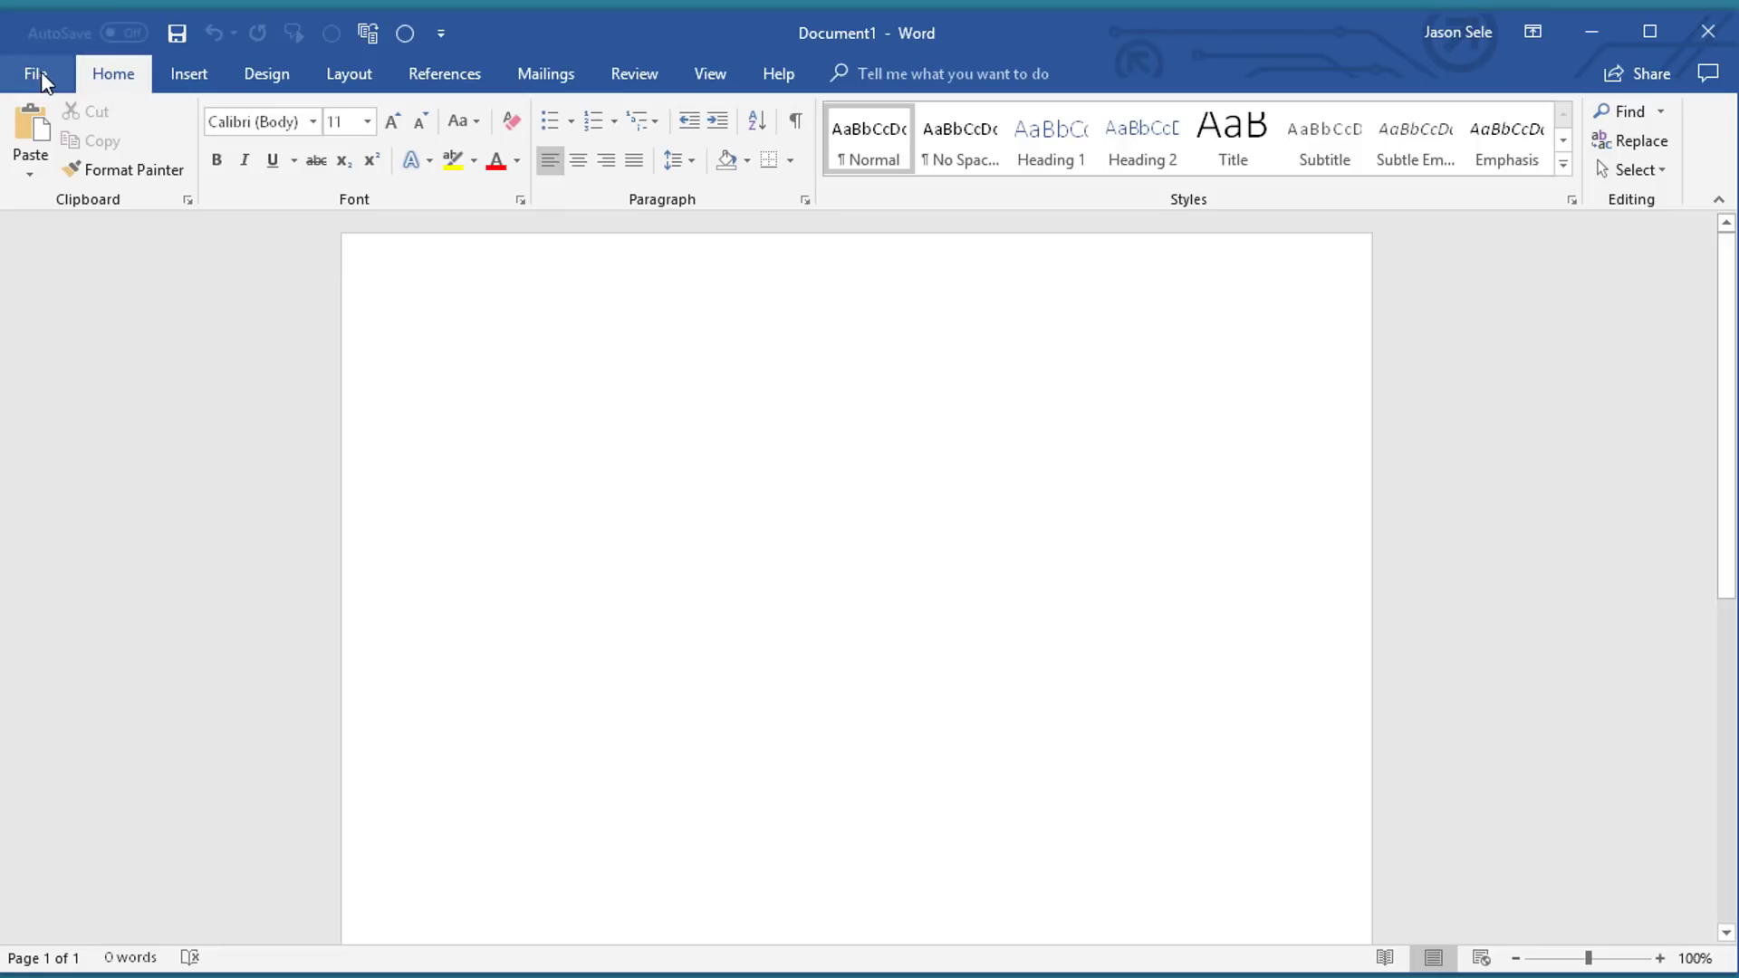
# Review the Update Options choices on Word's File > Account page without changing them
pyautogui.click(36, 74)
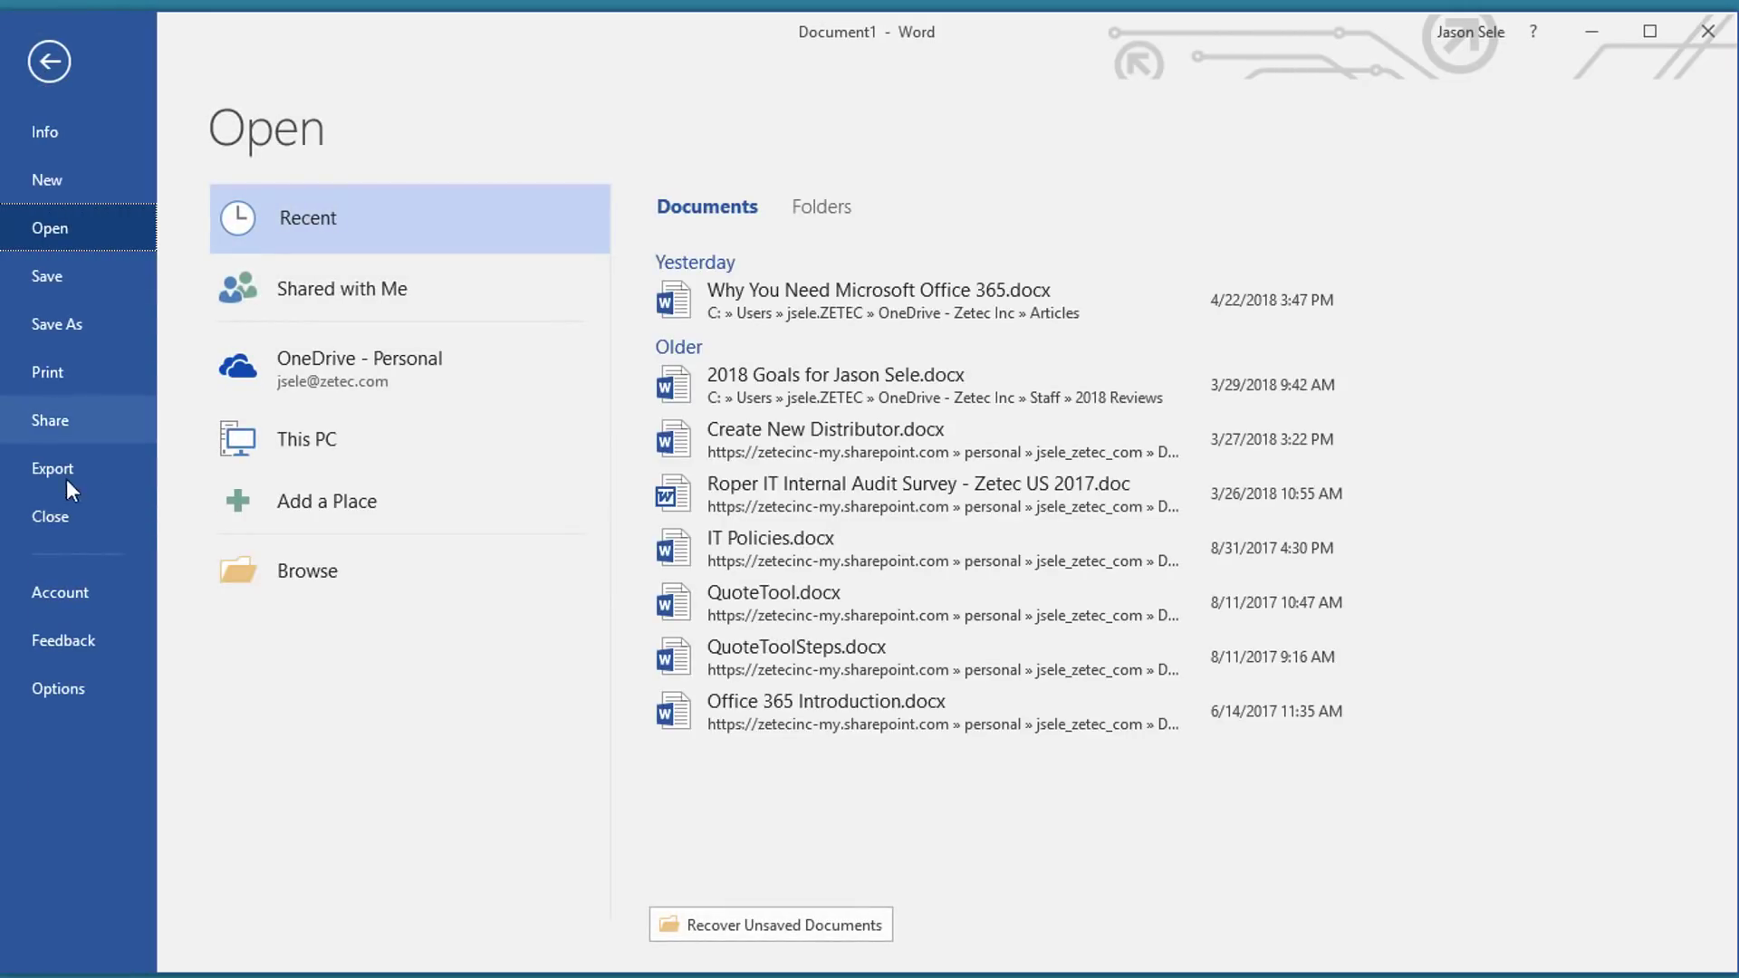
pyautogui.click(58, 592)
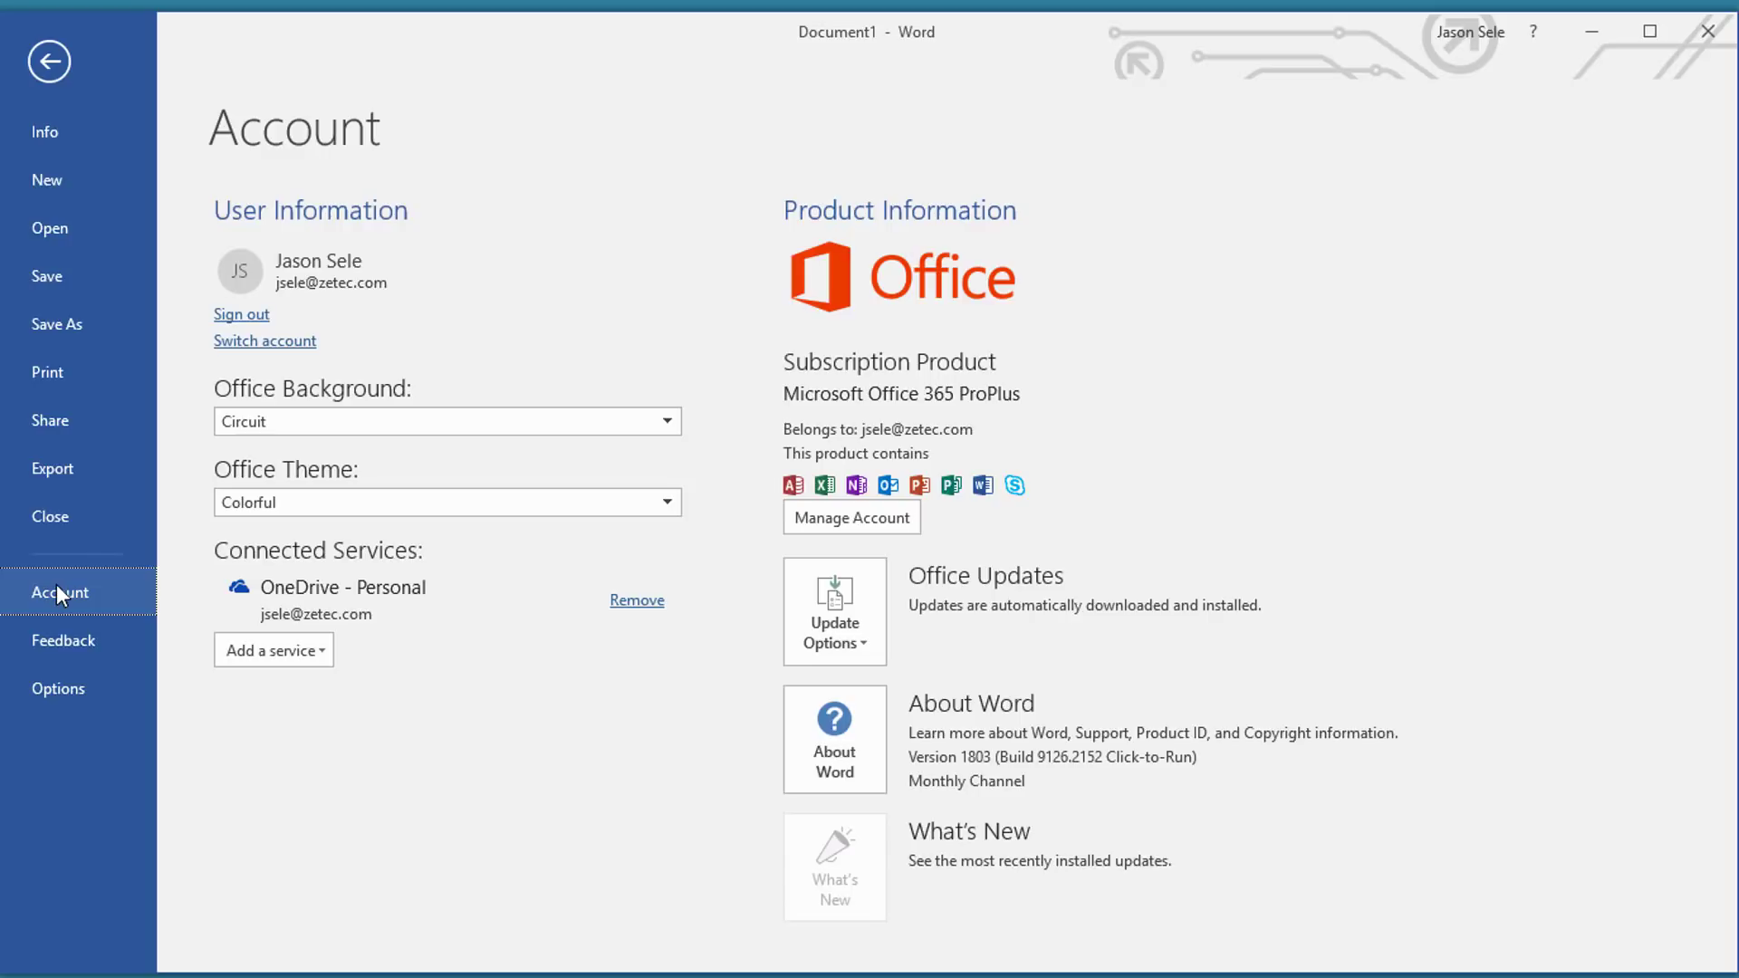
pyautogui.click(872, 643)
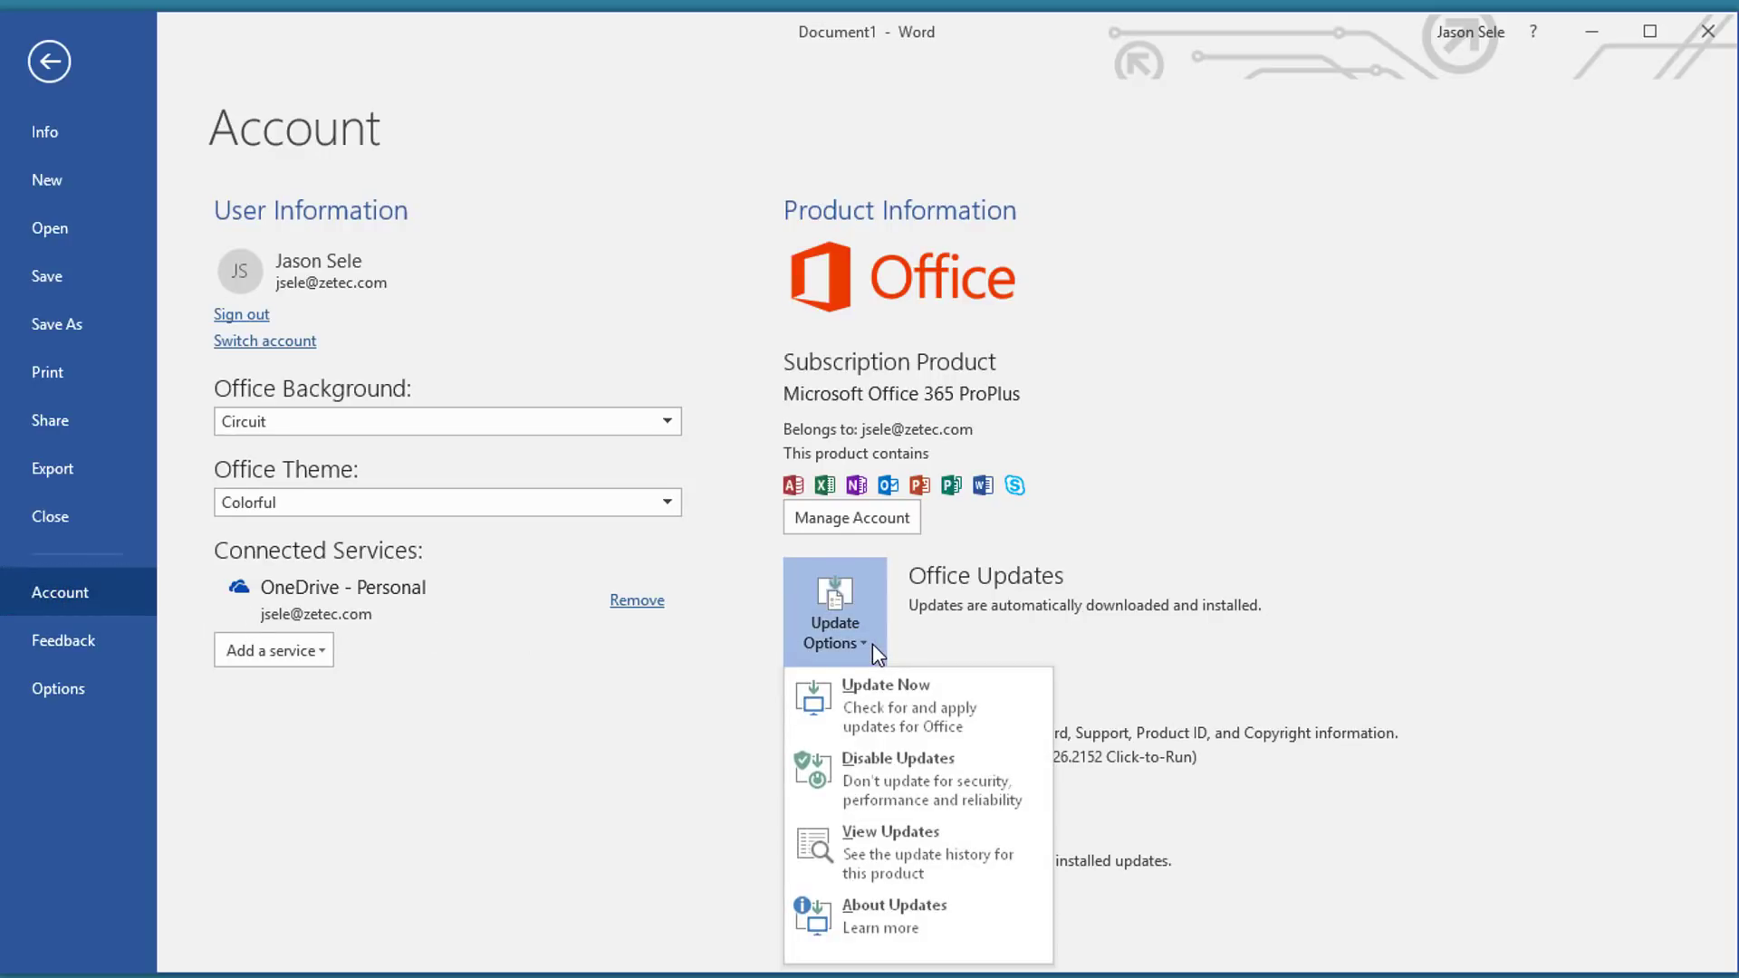
pyautogui.click(872, 644)
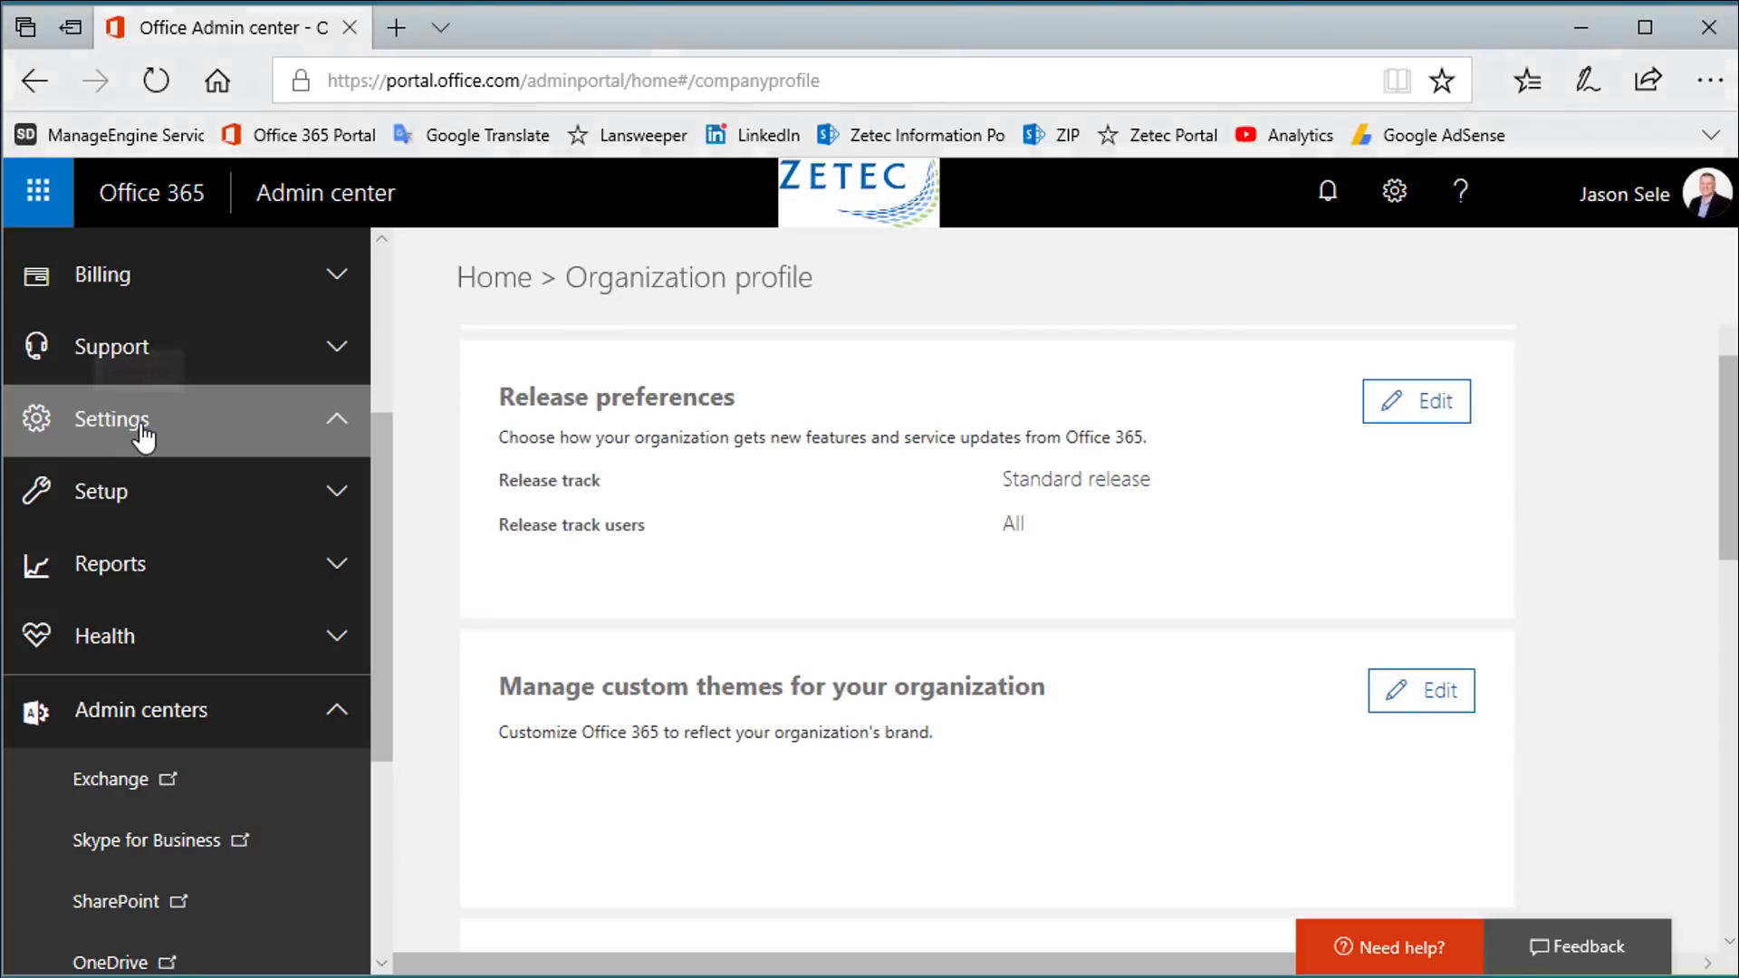
pyautogui.click(142, 436)
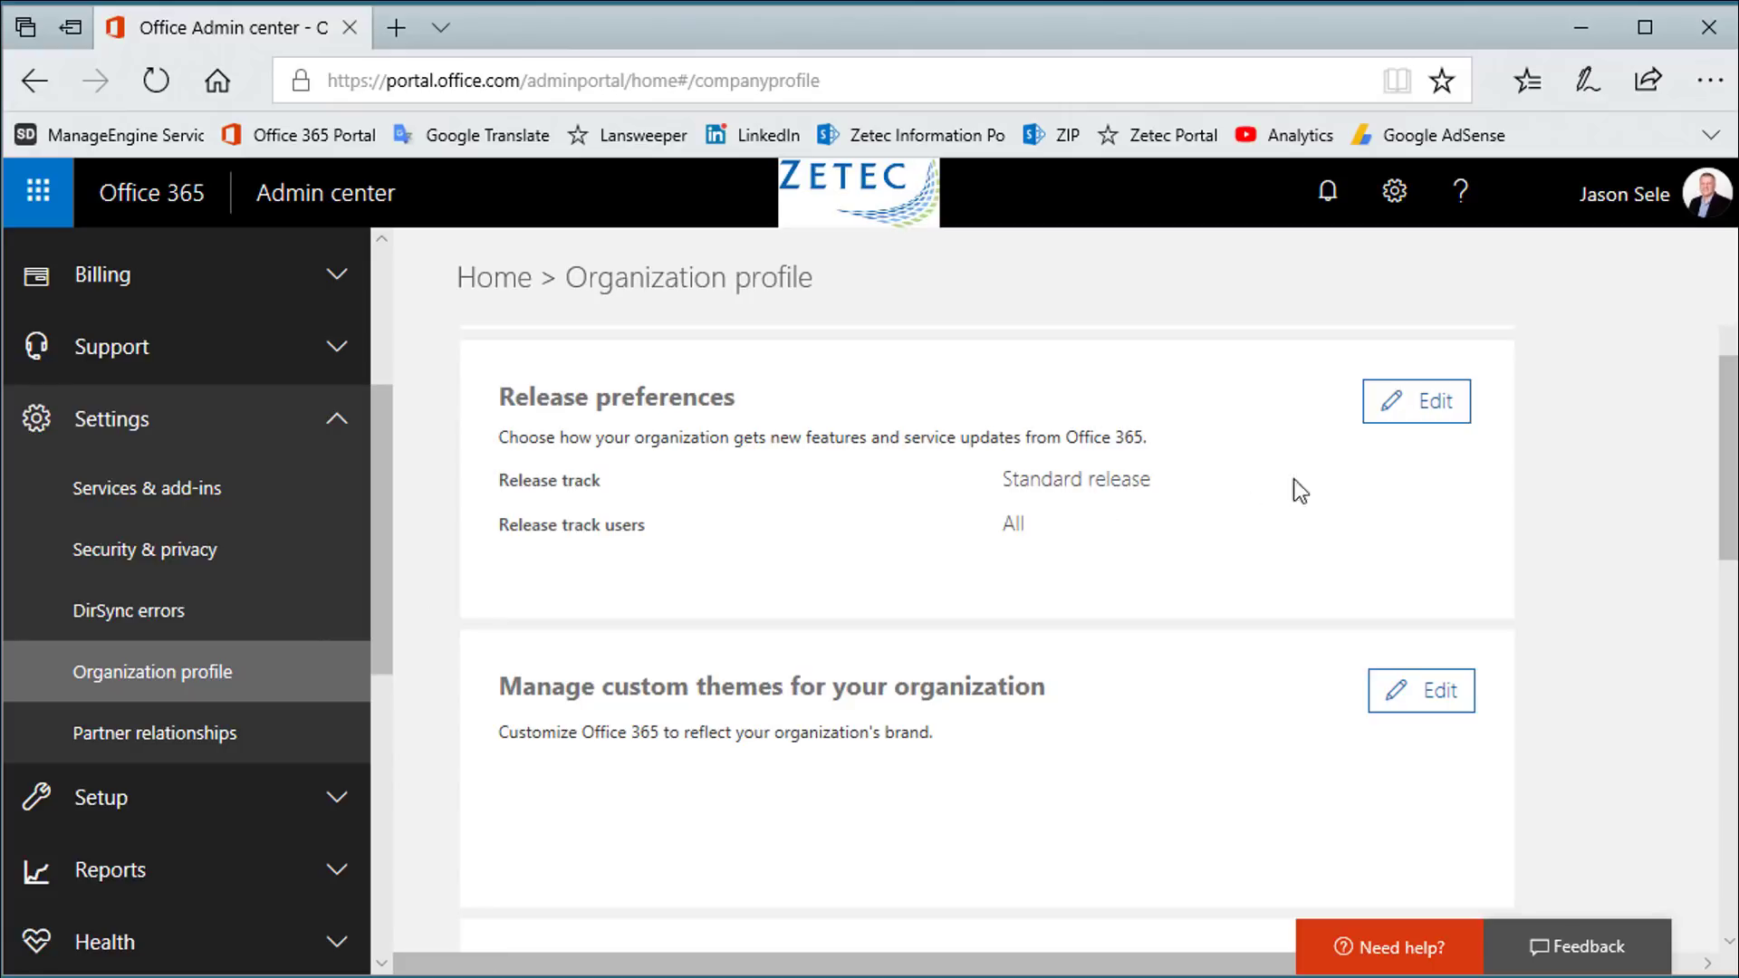
# Edit Release preferences and set the release track to Targeted release for selected users
pyautogui.click(1413, 422)
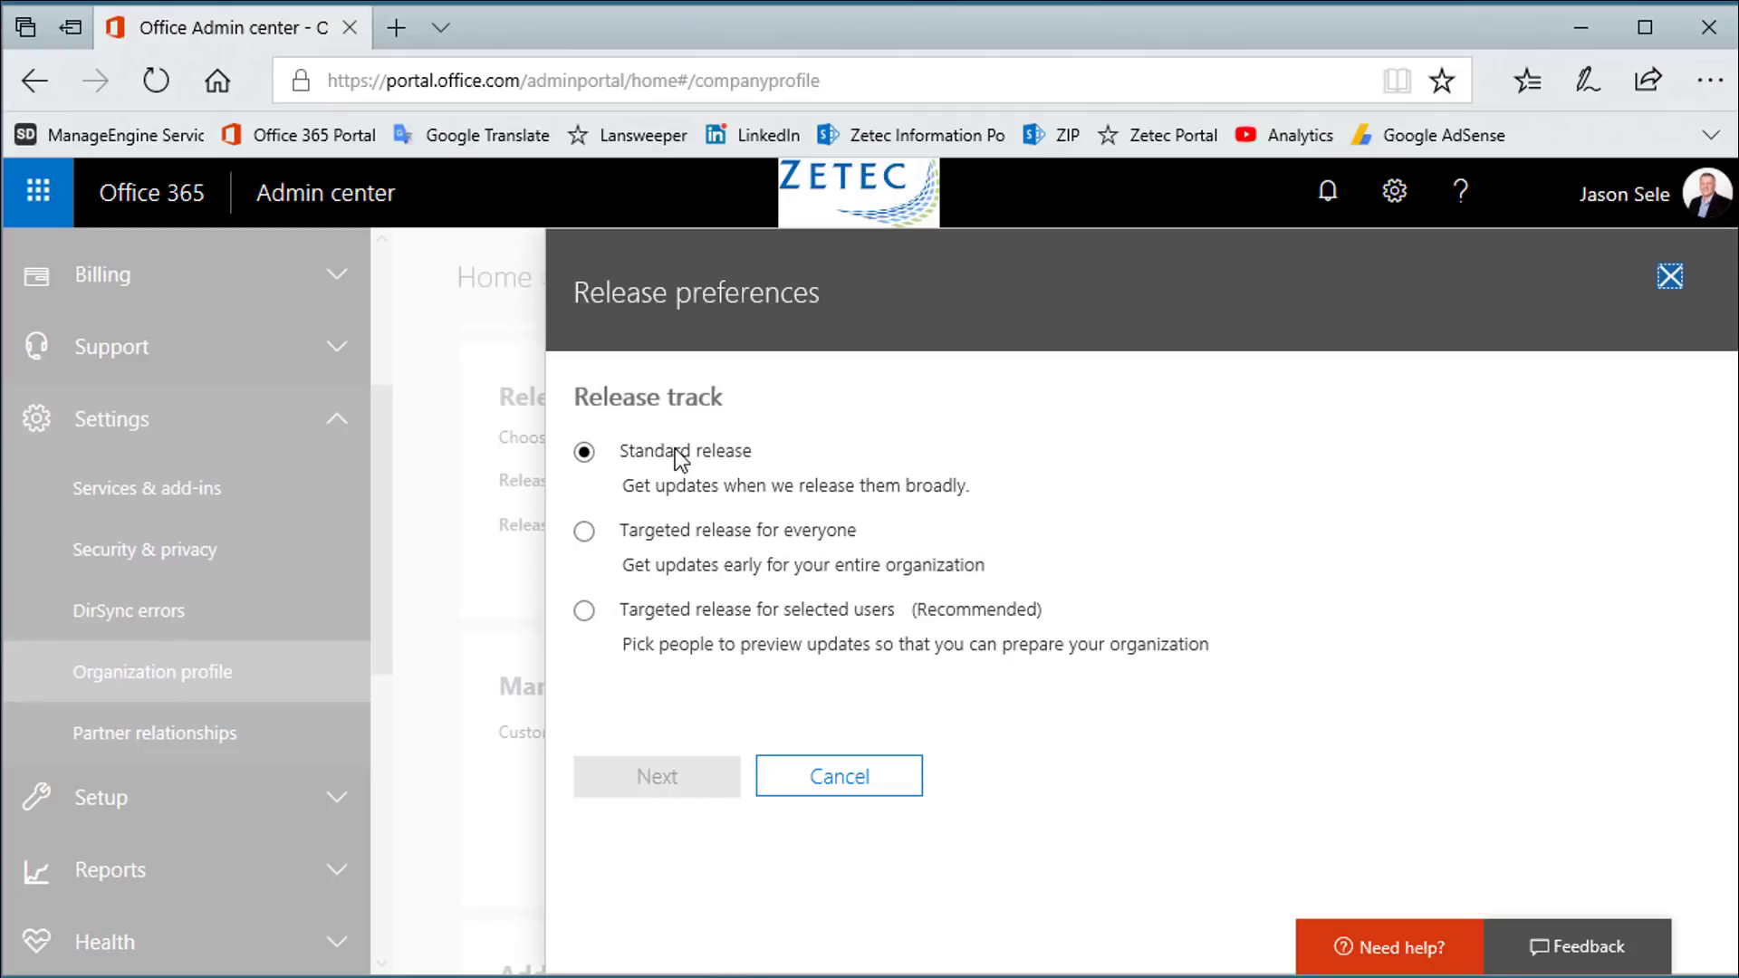
pyautogui.click(582, 534)
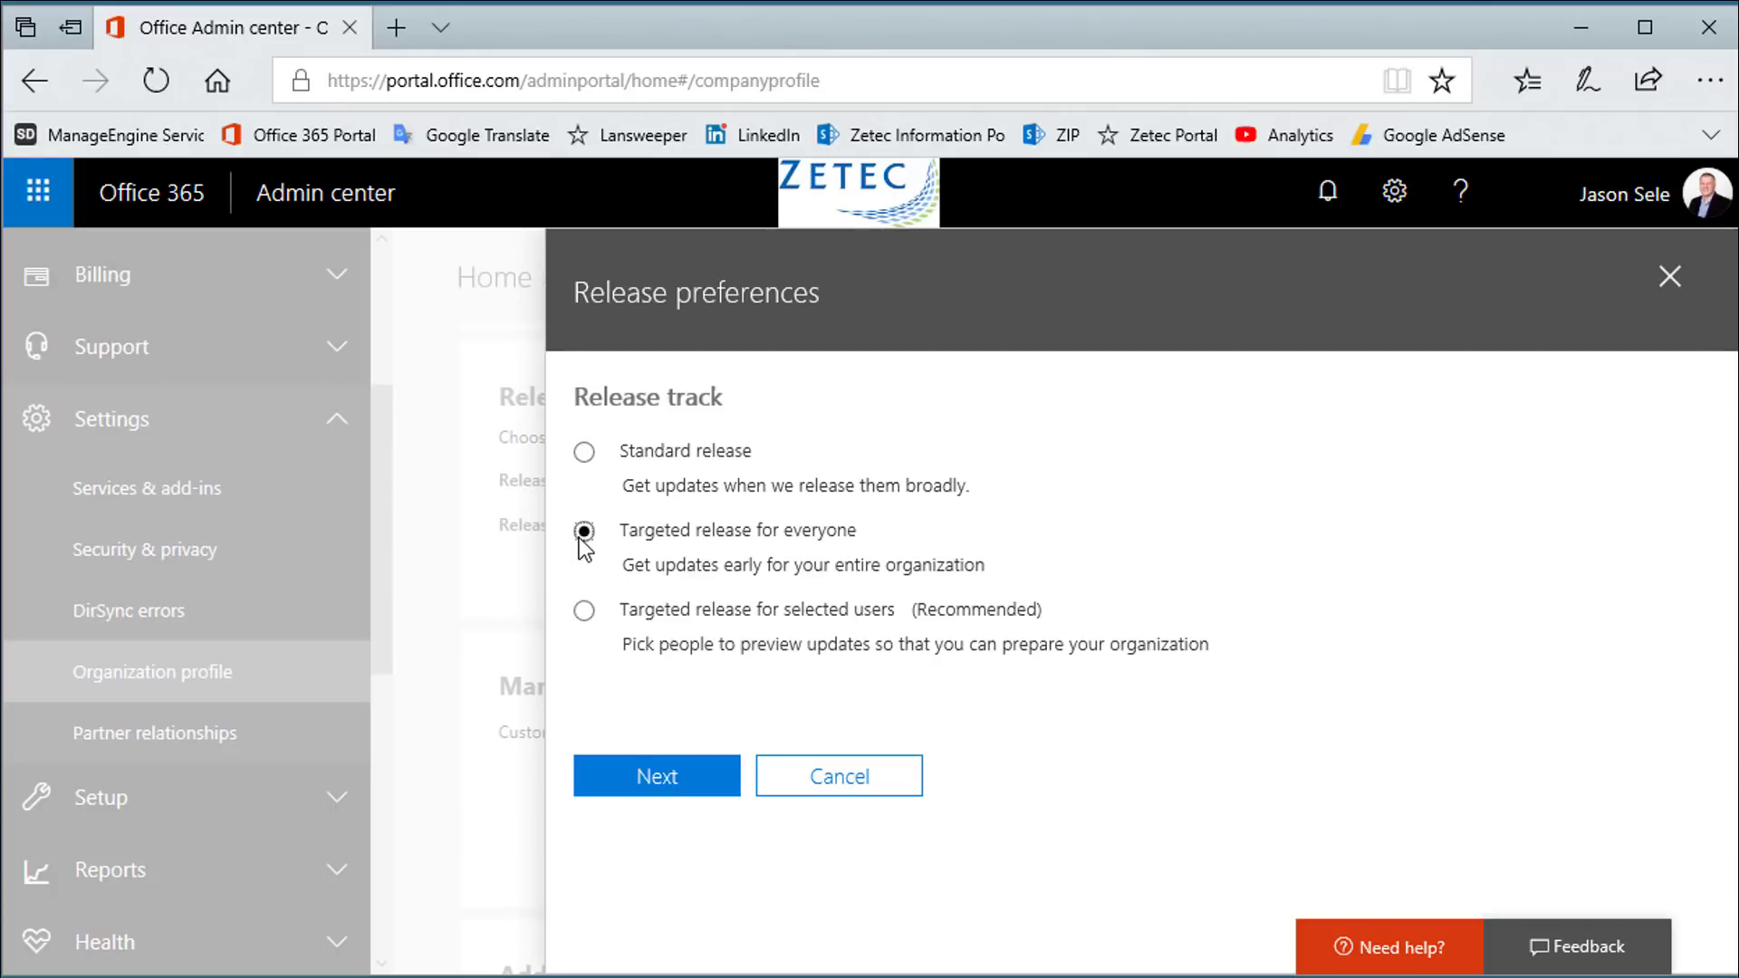
pyautogui.click(584, 611)
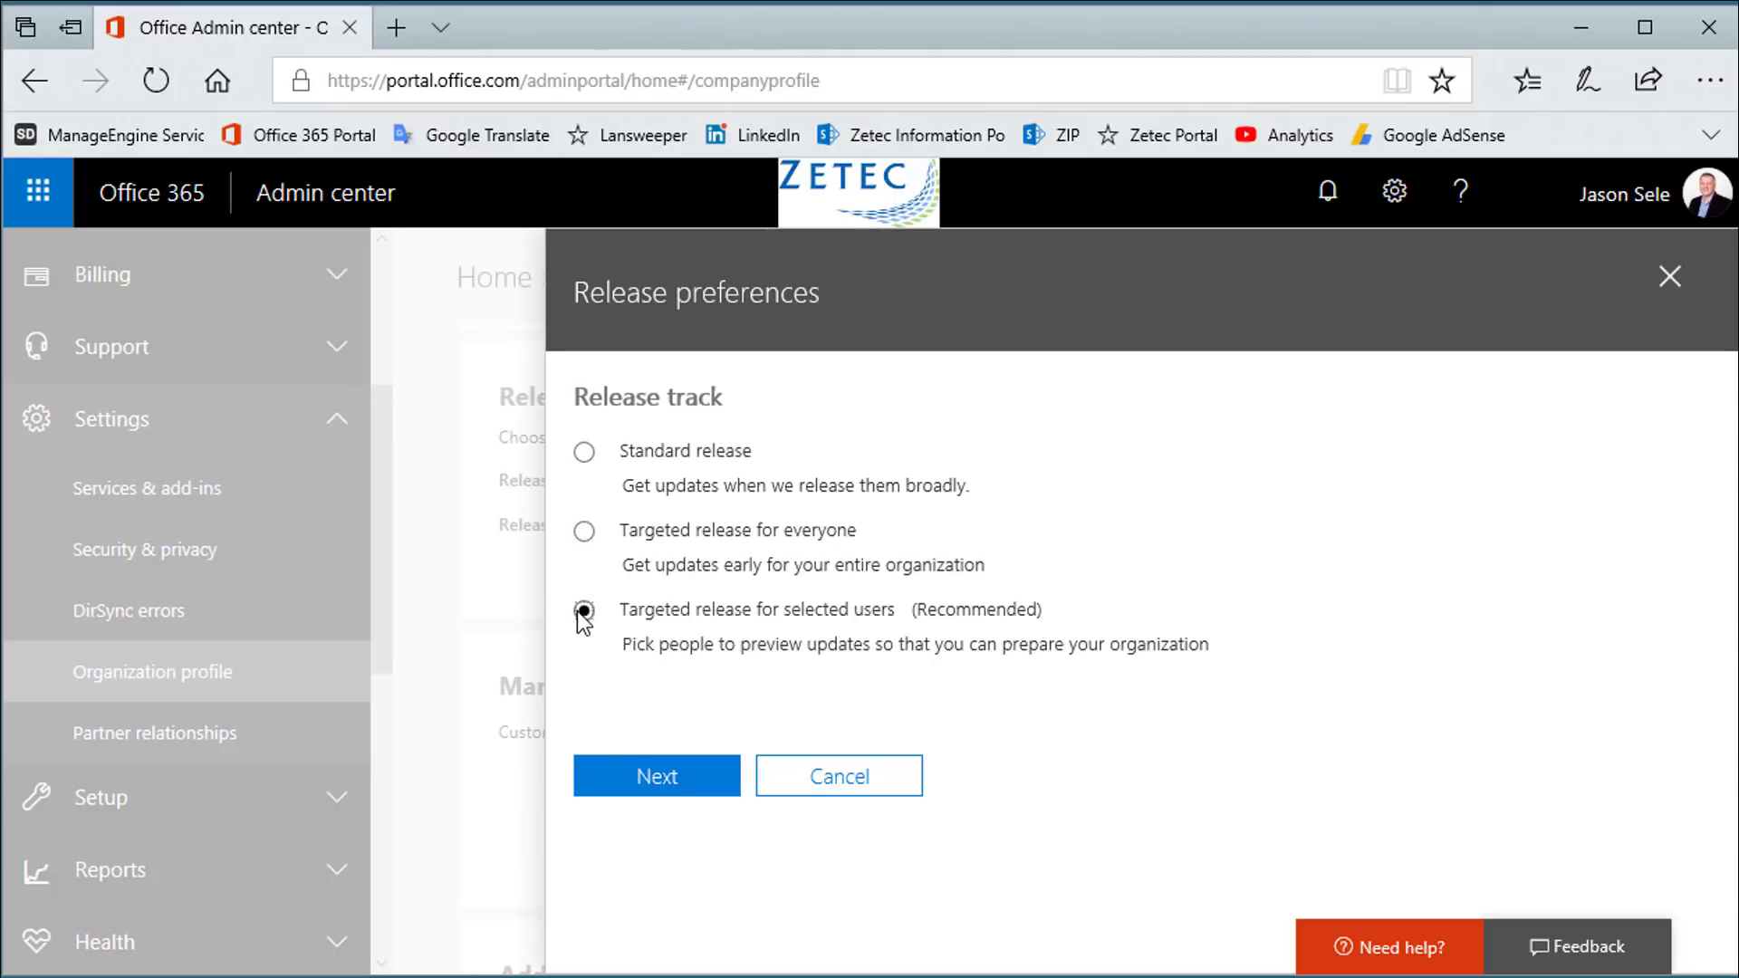